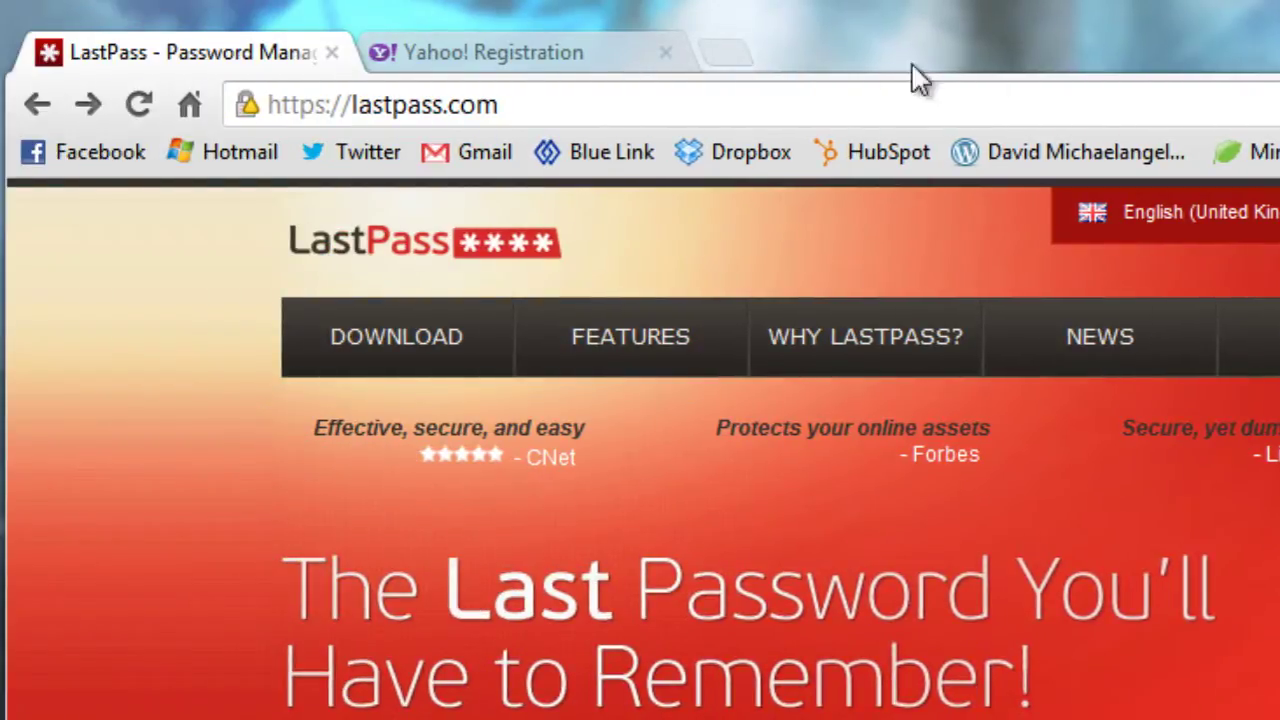
Open Twitter in a new tab, view its LastPass-filled sign-in form and two saved logins
click(731, 57)
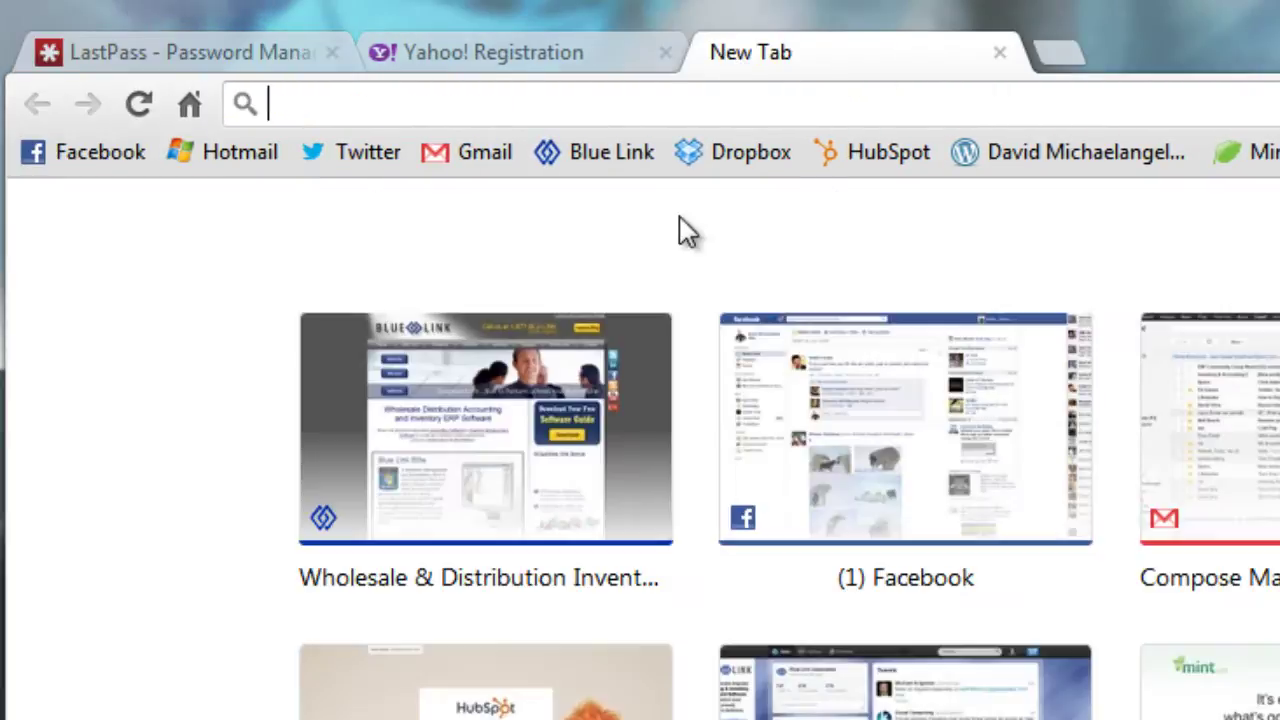
click(360, 158)
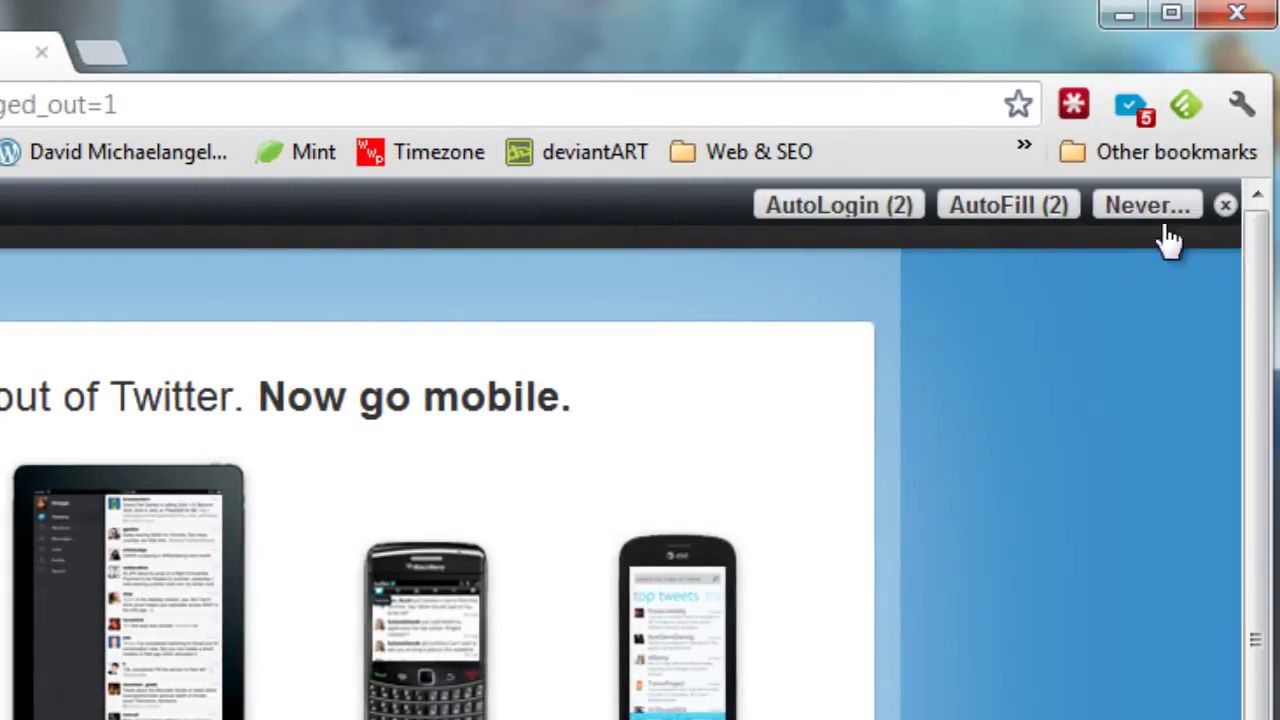
click(1225, 205)
click(860, 225)
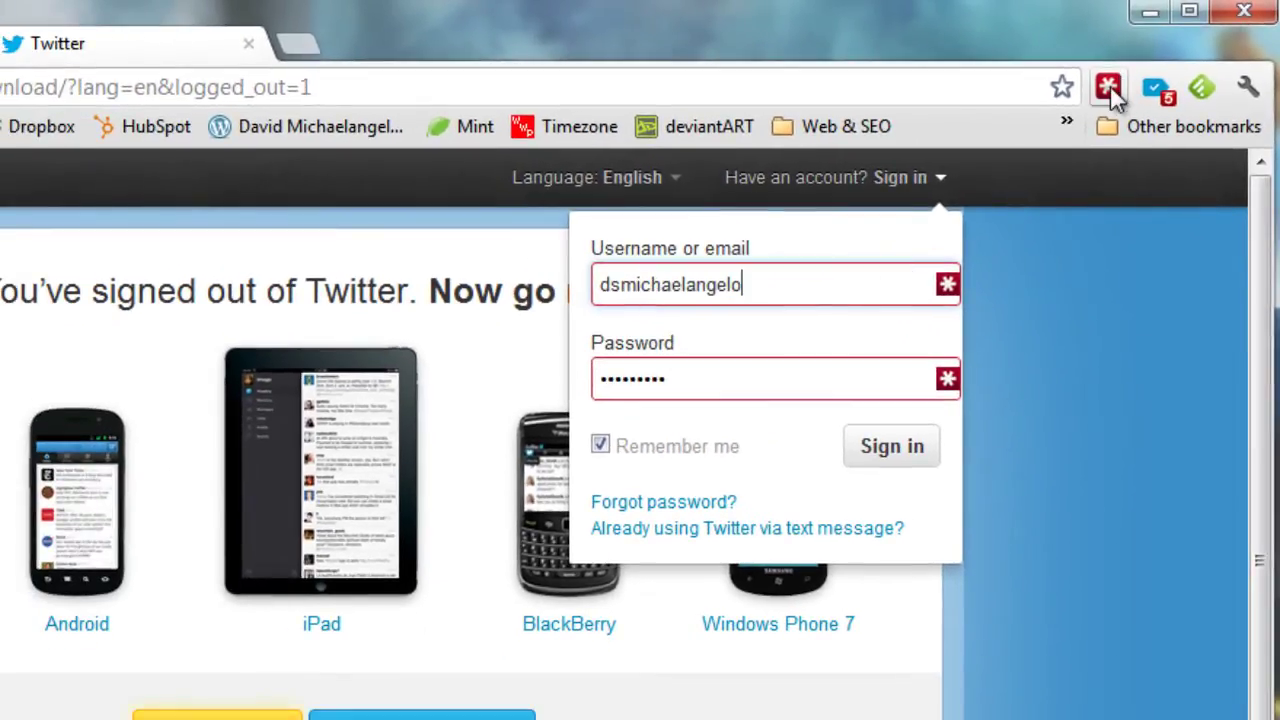
click(1108, 87)
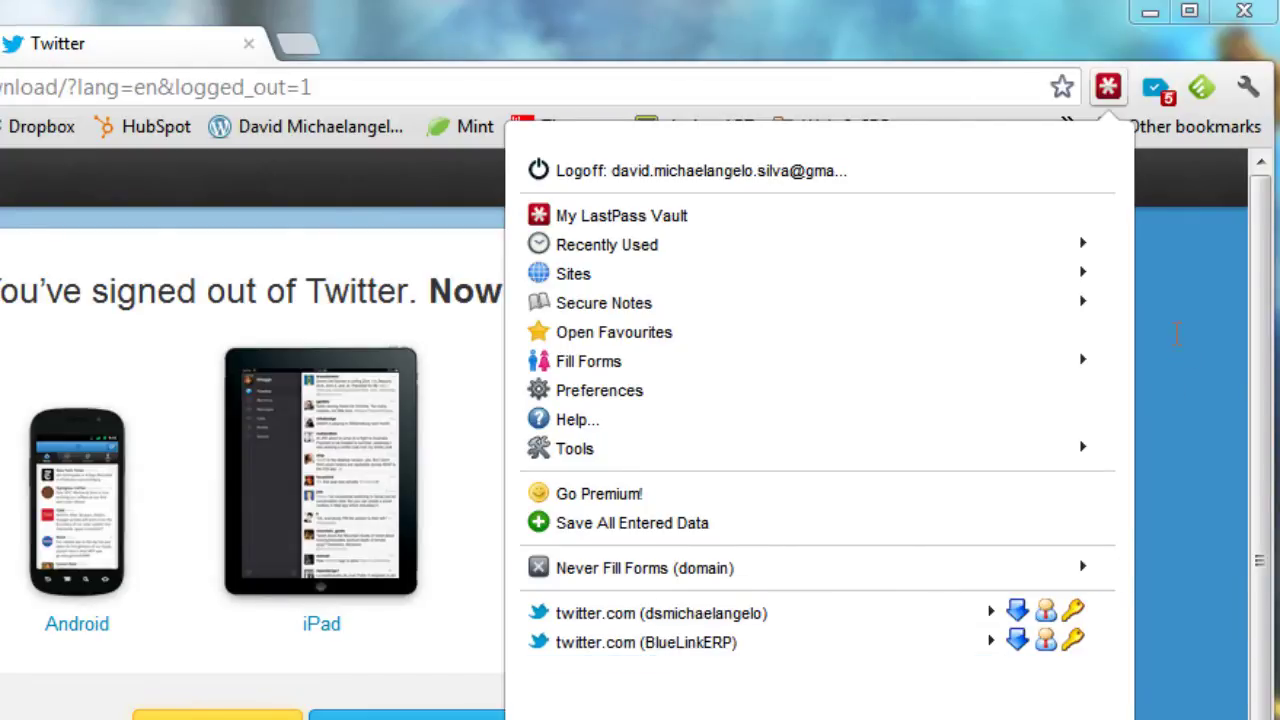
Auto-fill Twitter's sign-in with the second saved twitter.com login from LastPass
click(1177, 335)
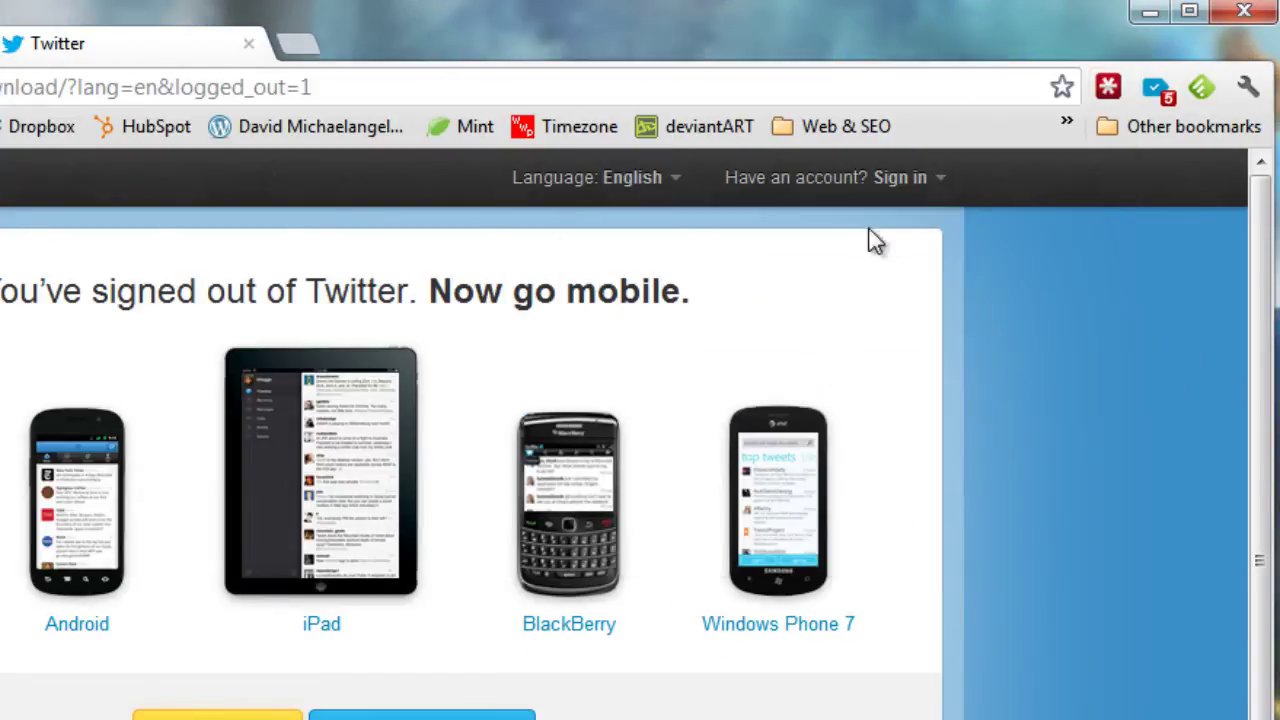
click(1113, 84)
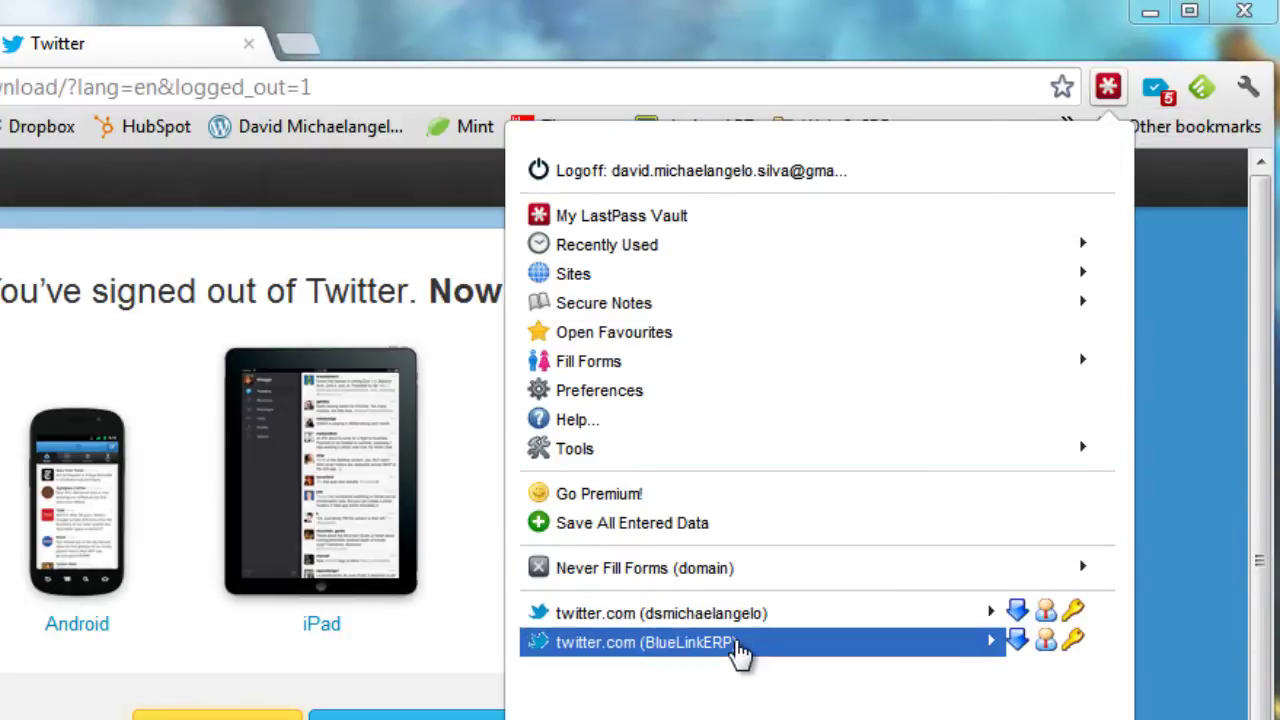
click(740, 650)
click(706, 252)
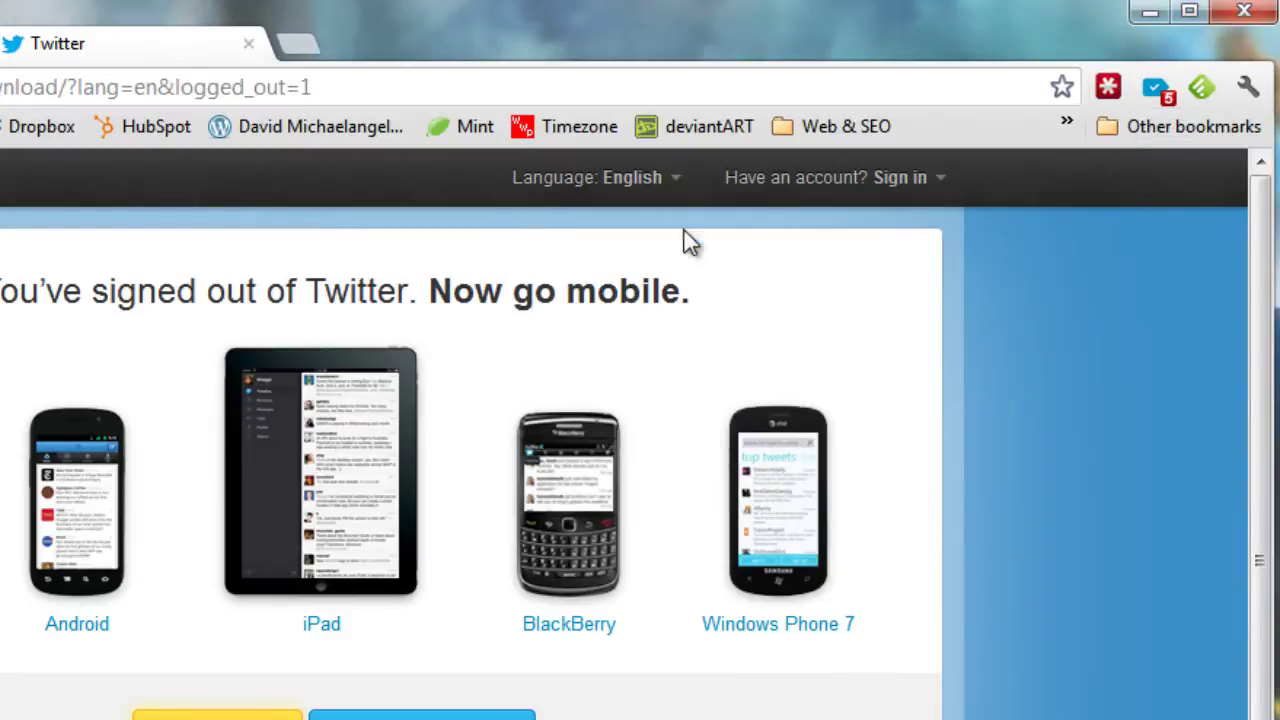
Check the refilled sign-in form and confirm that login now tops LastPass's list
click(905, 180)
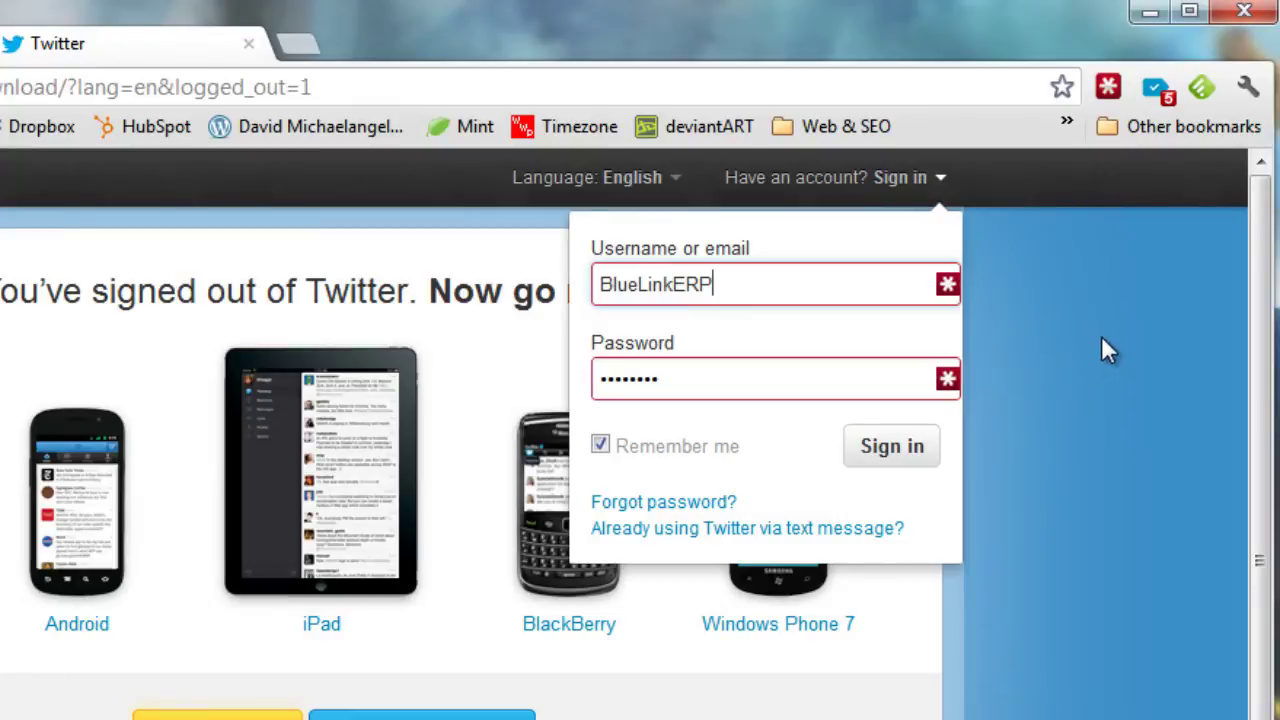
click(1119, 93)
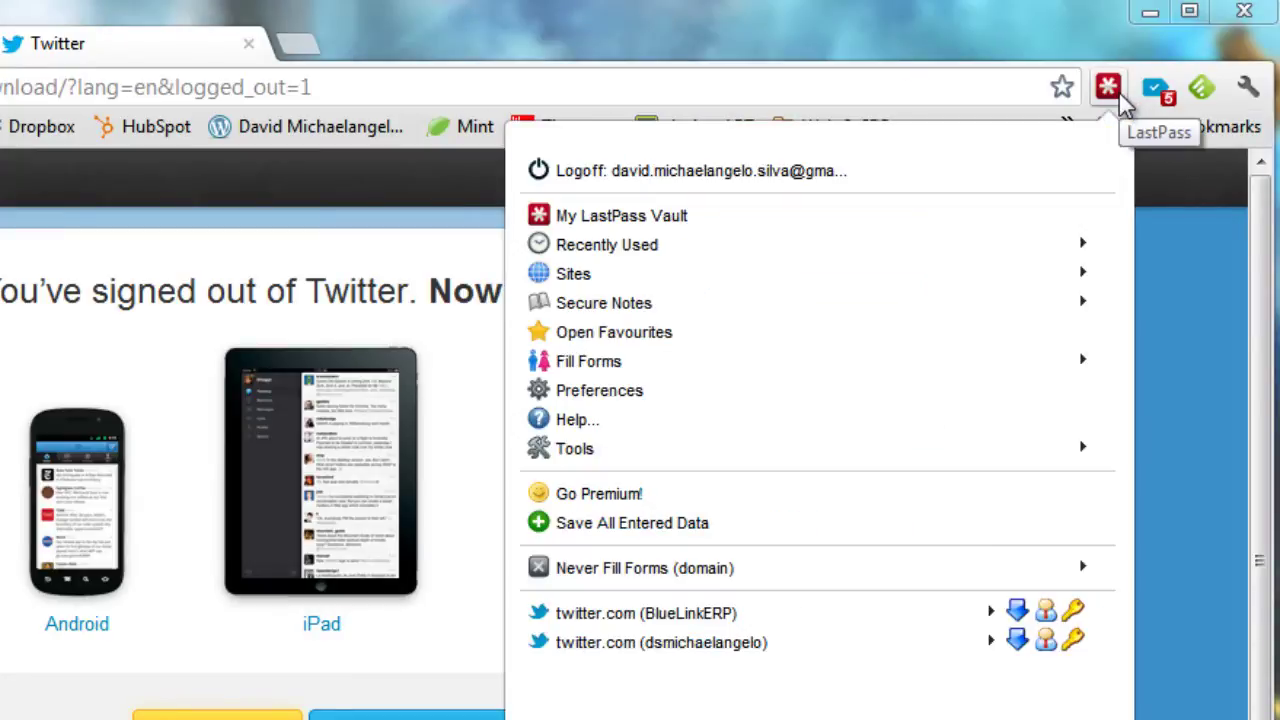
click(1170, 276)
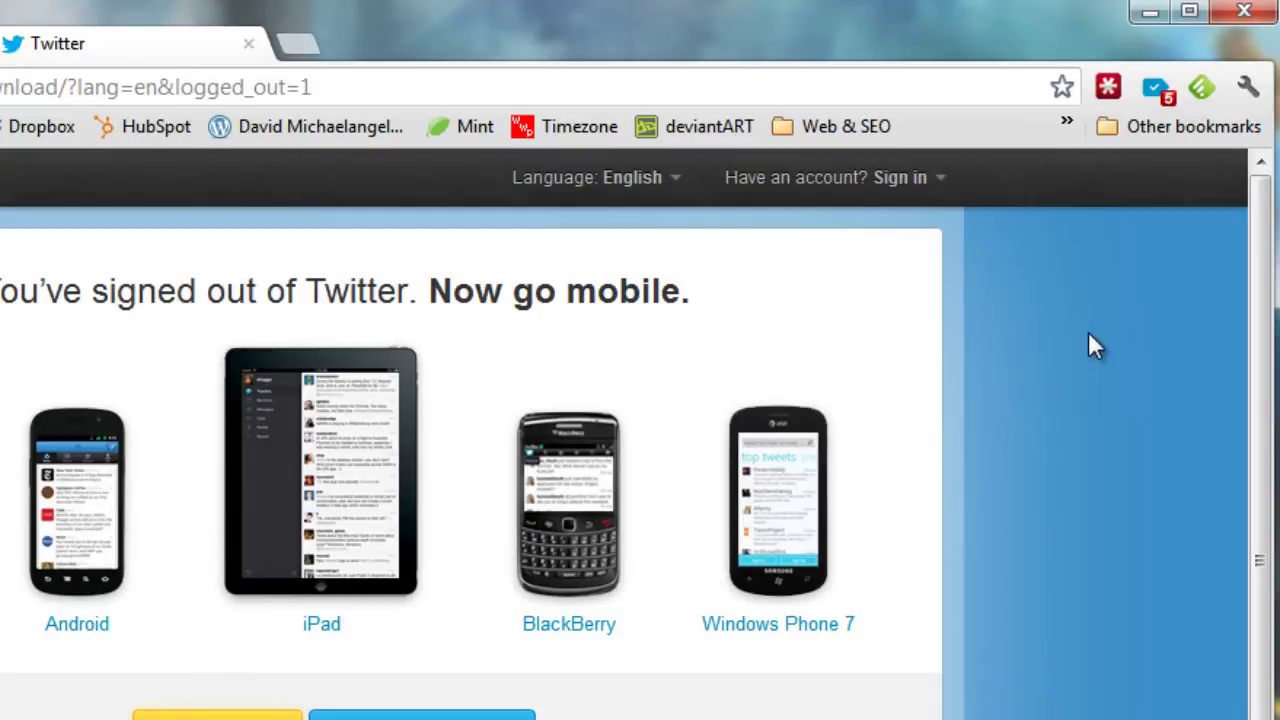
click(1108, 90)
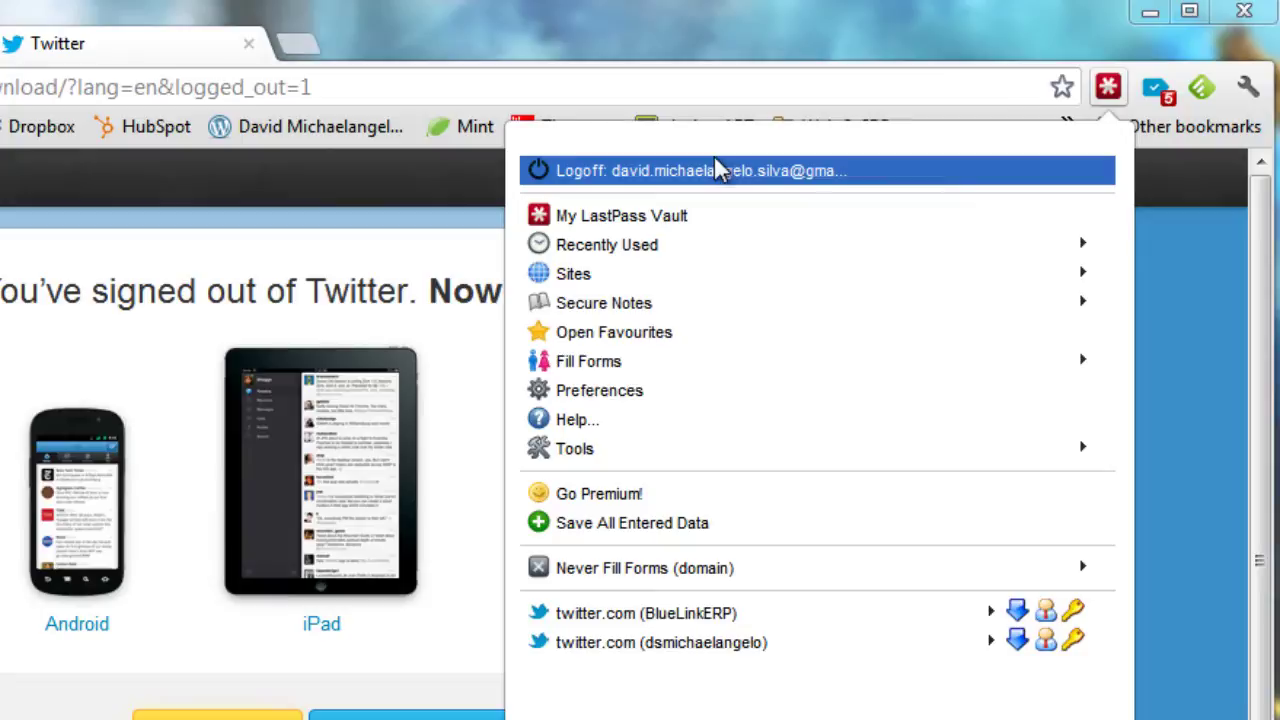
click(1209, 240)
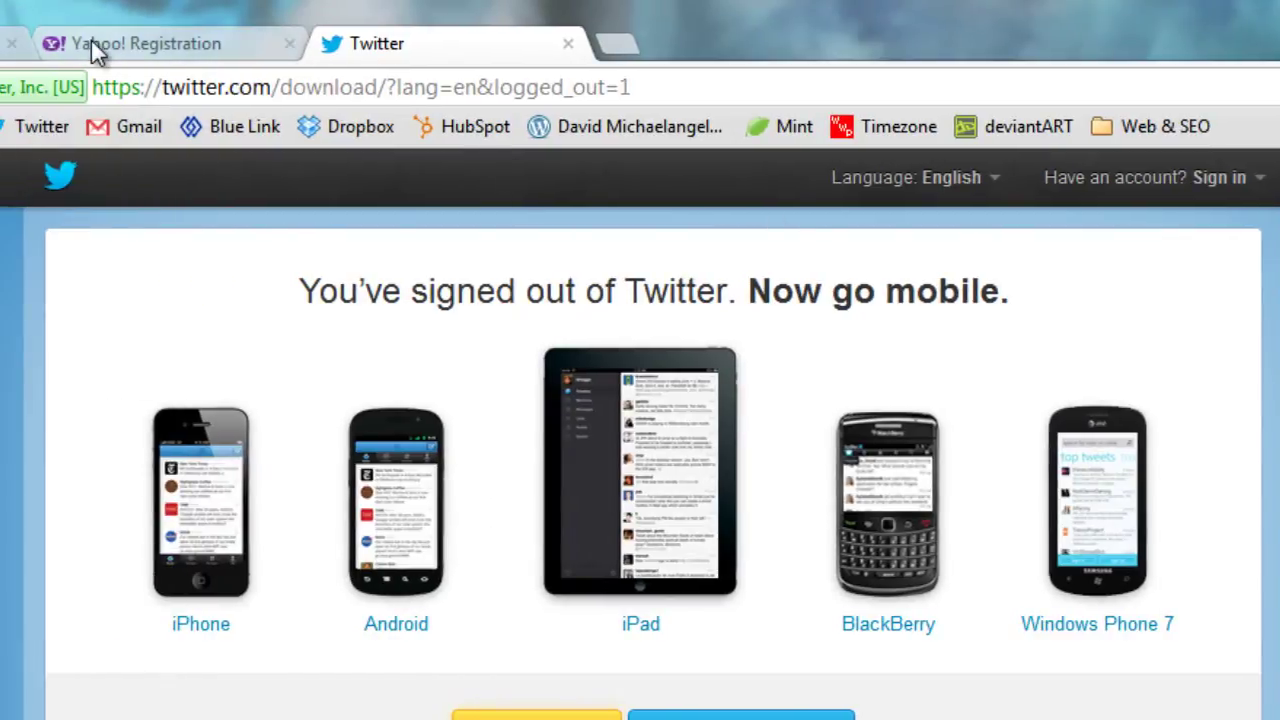
Switch to the Yahoo! Registration tab and look over the registration form
click(91, 40)
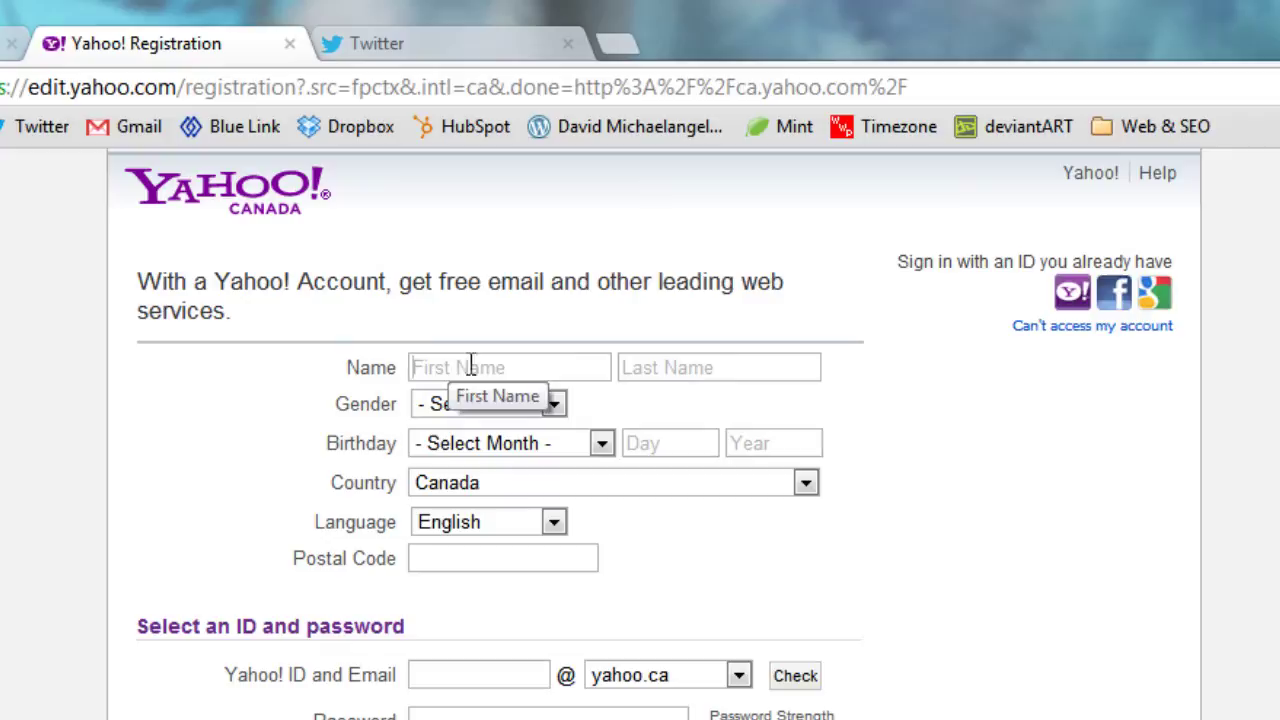
scroll(756, 633, down, 4)
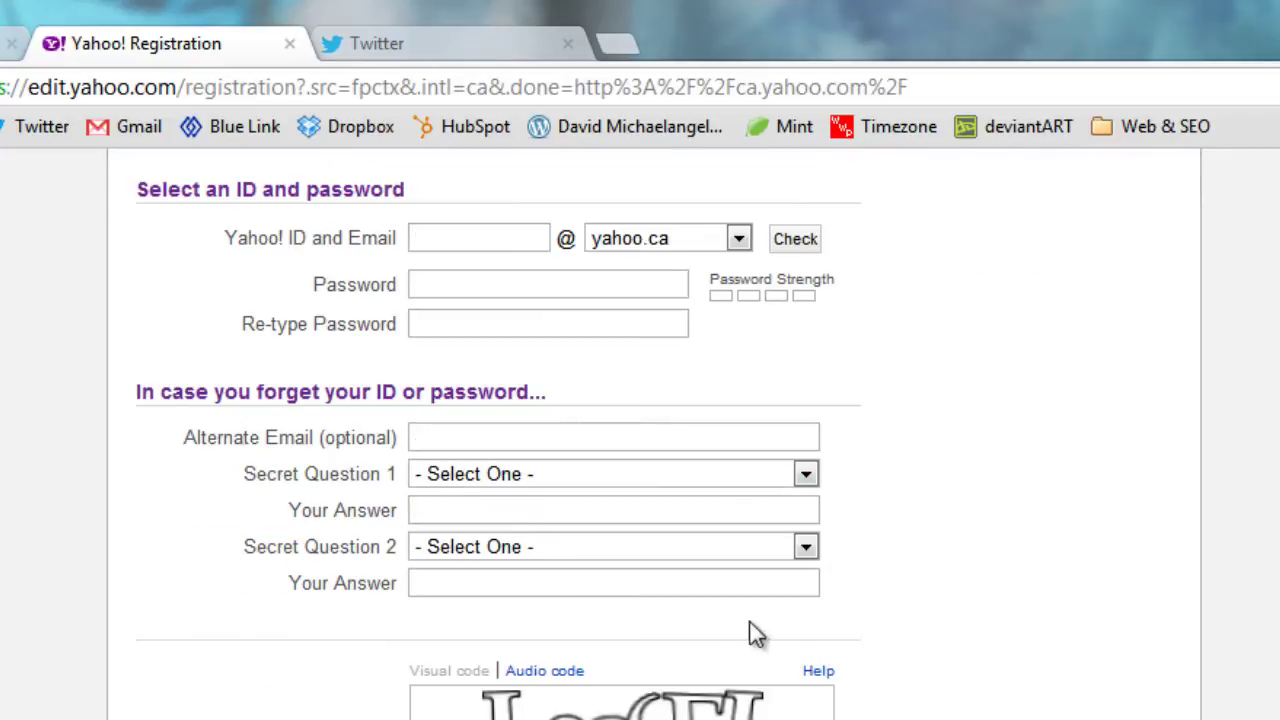
scroll(756, 633, up, 4)
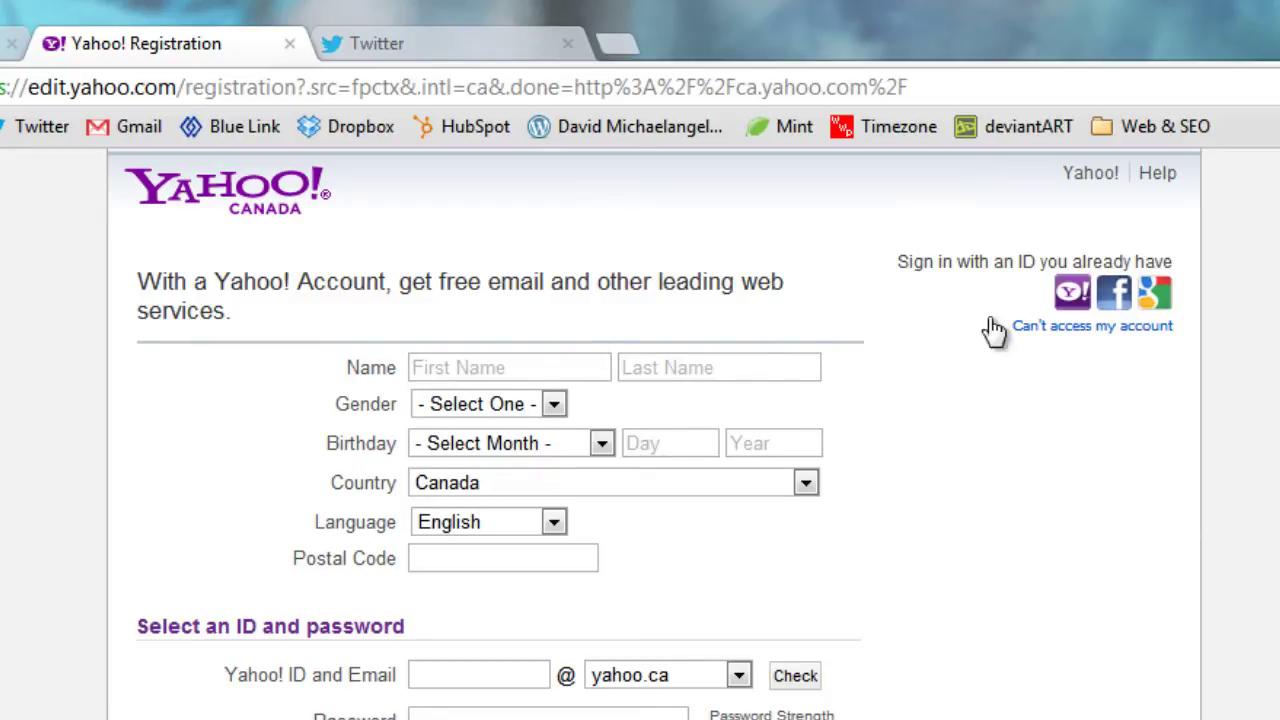
scroll(937, 523, down, 4)
scroll(960, 523, up, 4)
Start a new LastPass form-fill profile from Fill Forms > Add Profile
click(1226, 88)
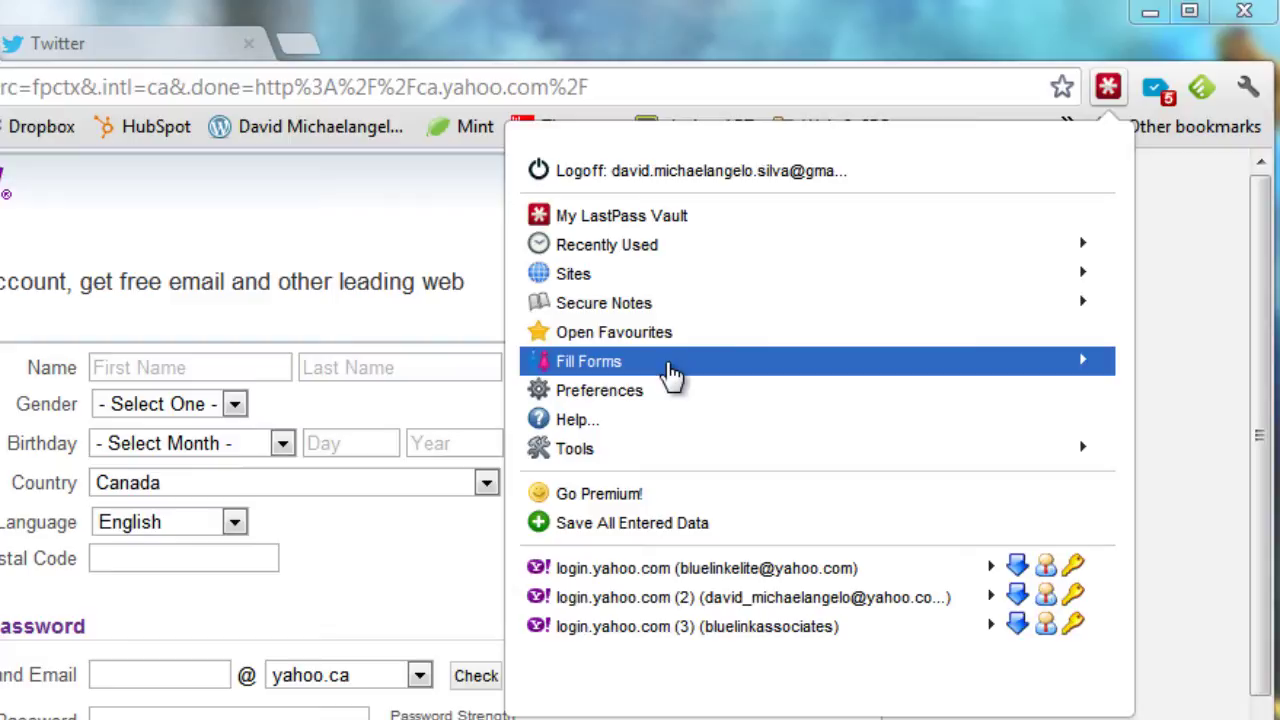
click(670, 372)
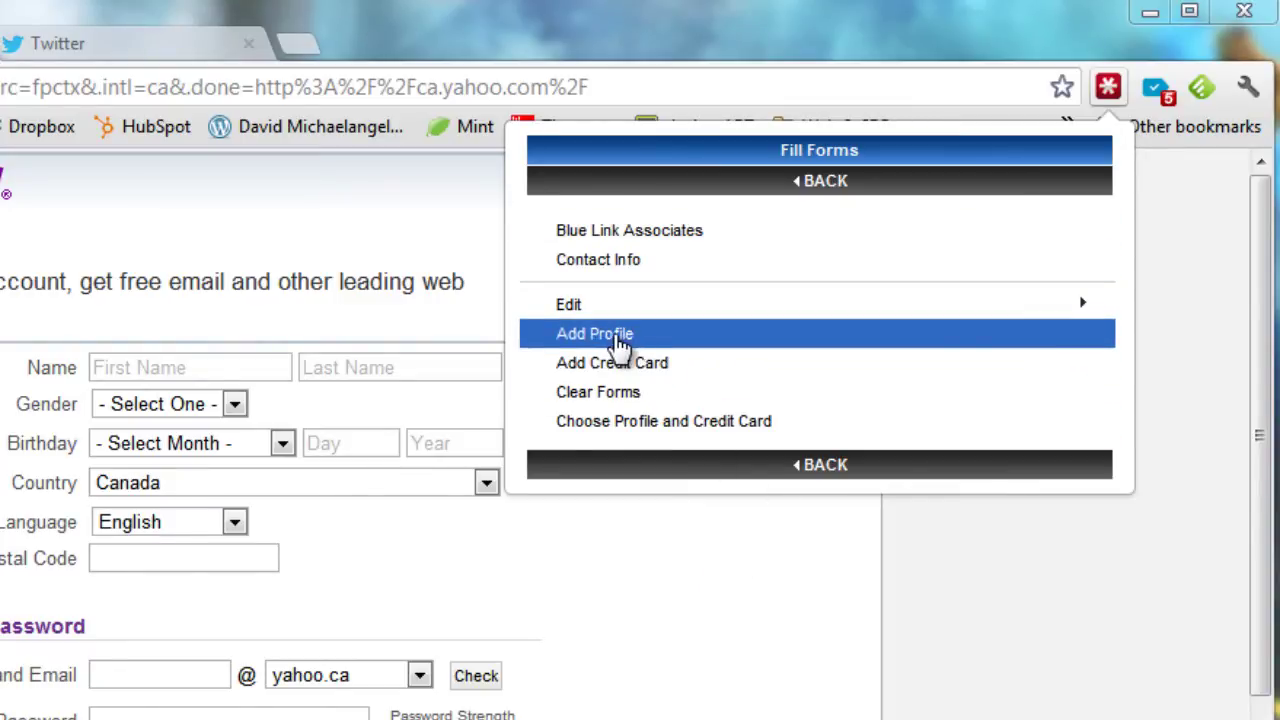
click(618, 340)
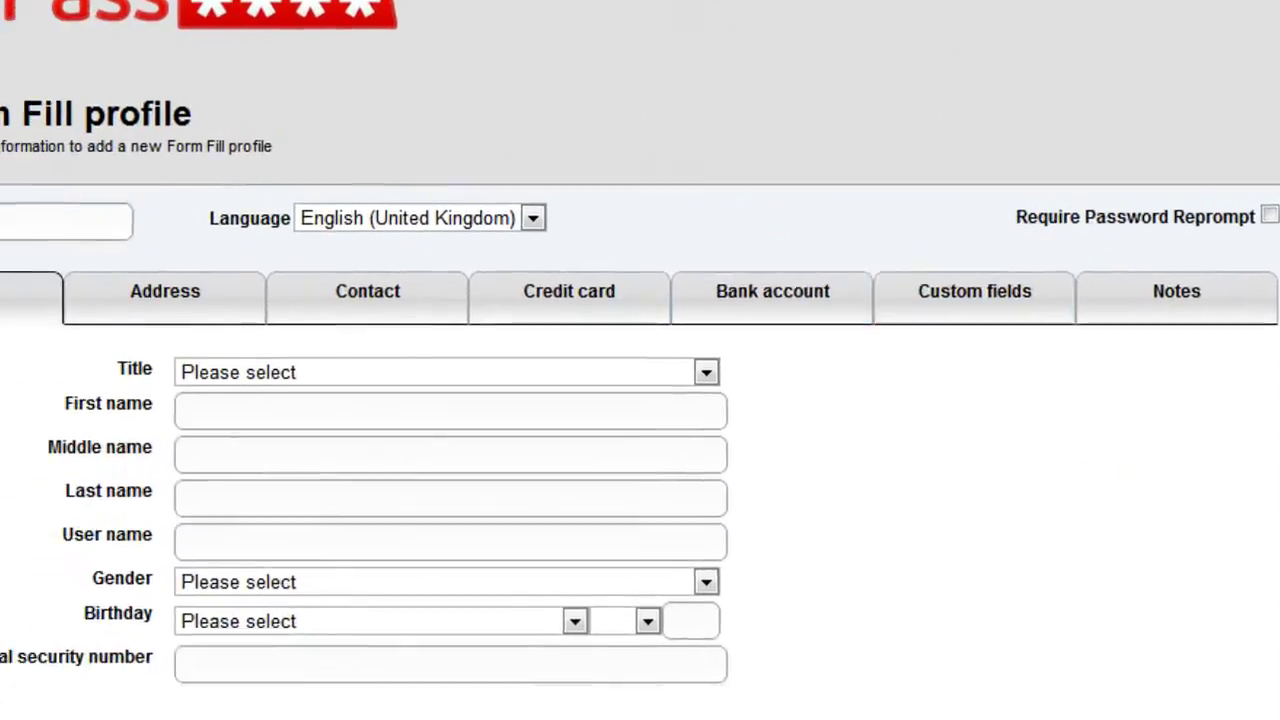
Name the profile 'Test' and enter the first name, last name and user name
click(35, 229)
text(Tes)
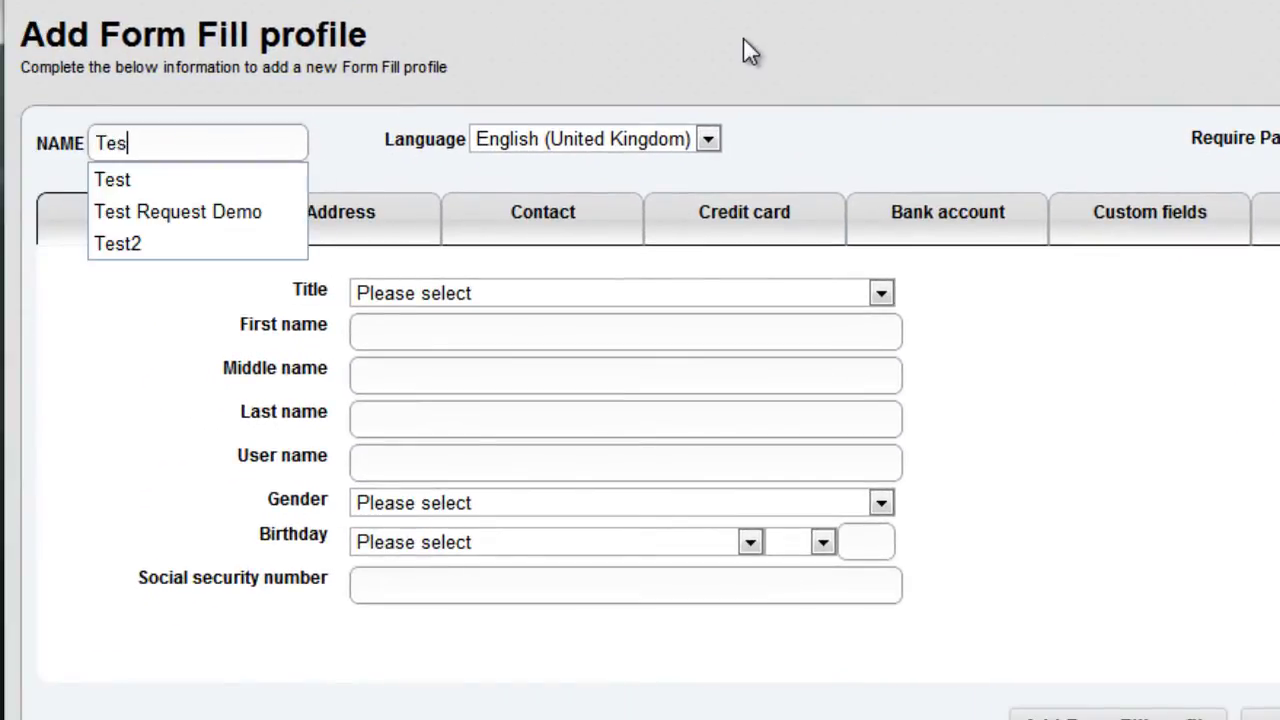
text(t)
click(497, 336)
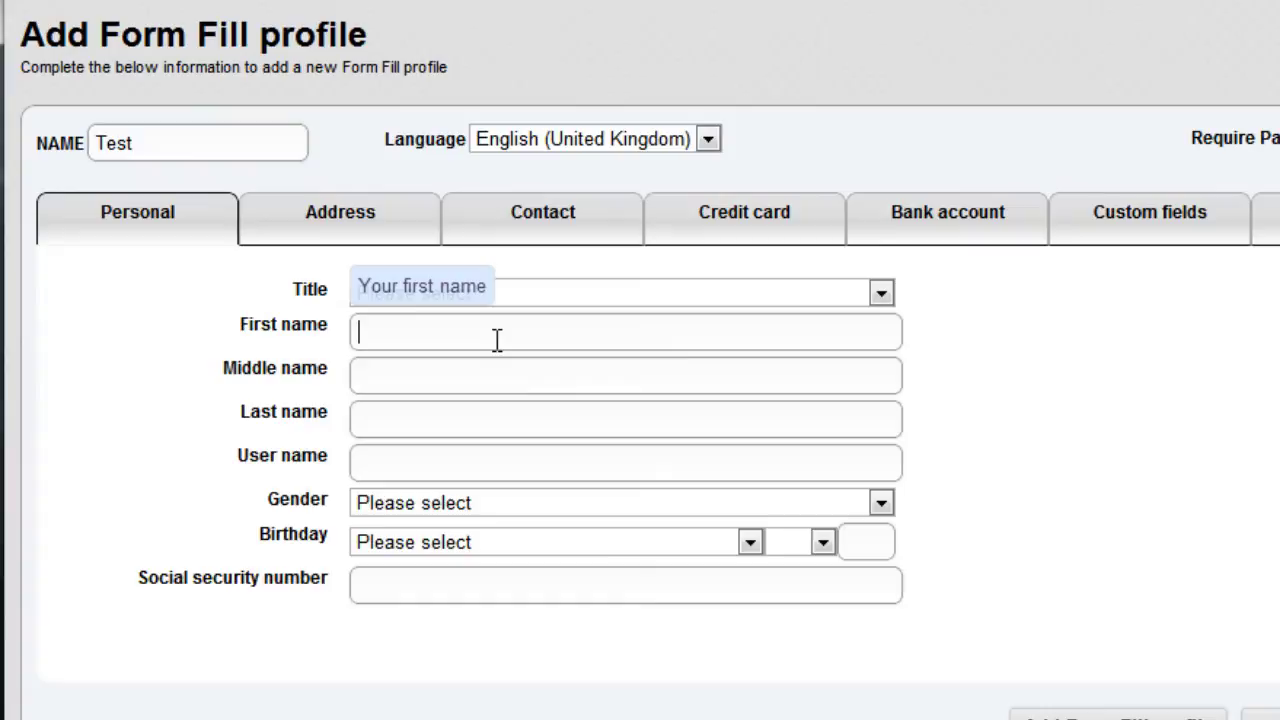
click(451, 421)
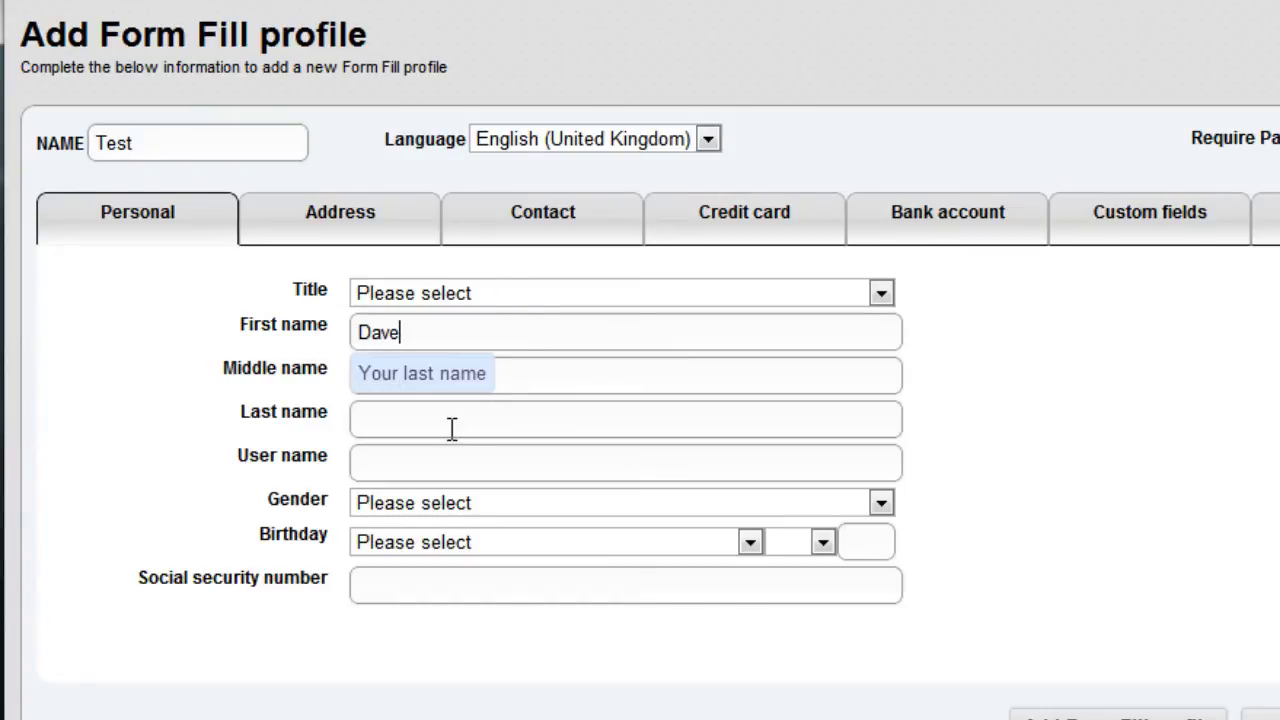
click(449, 463)
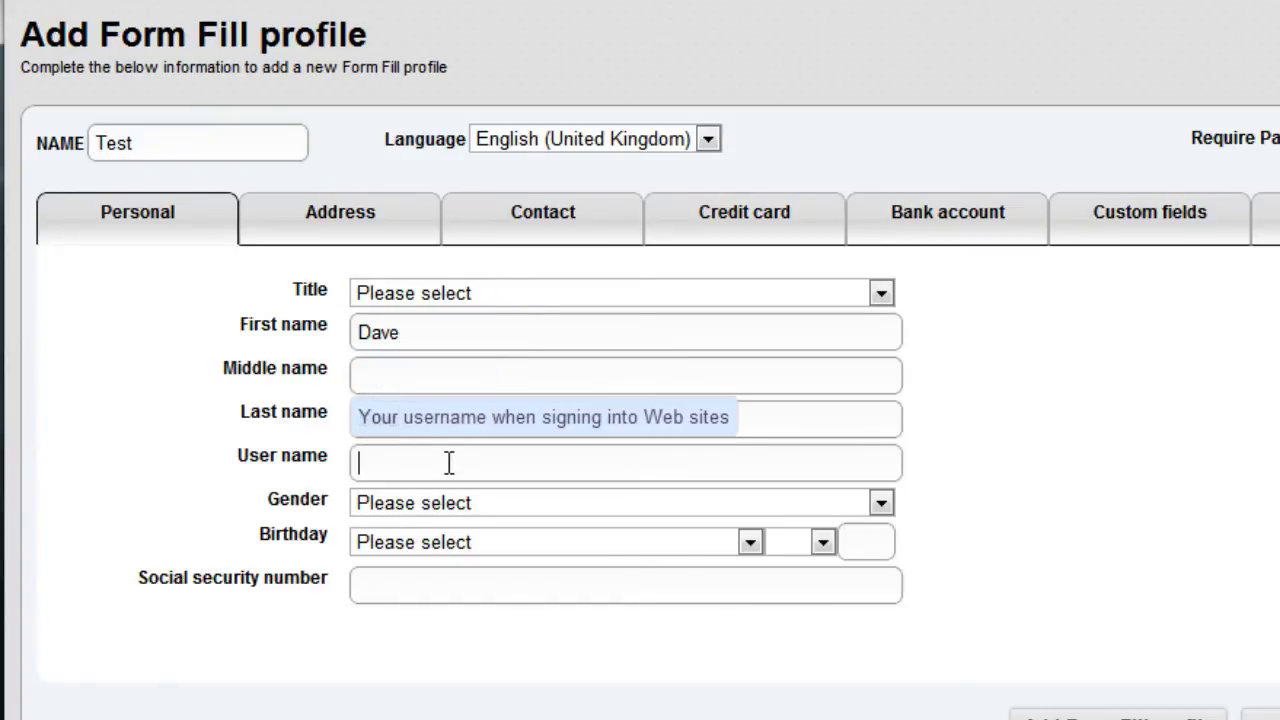
text(Turkey)
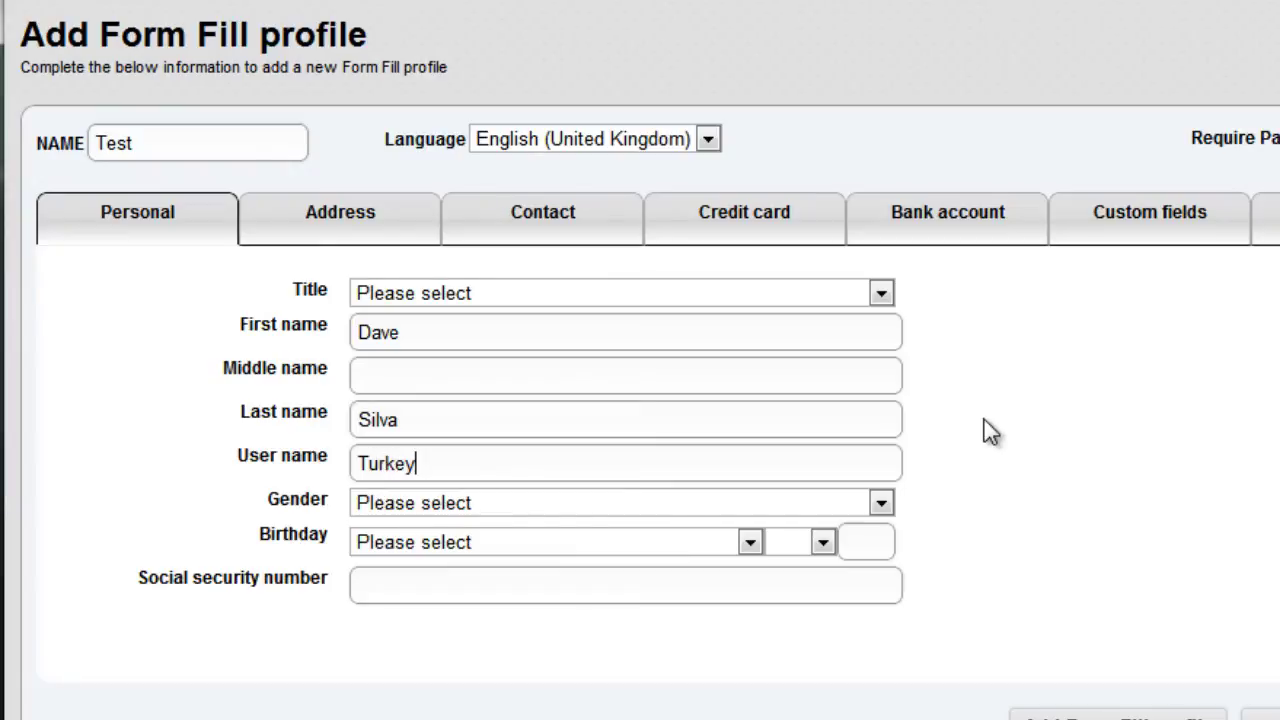
Set the profile's birthday to March 7, 1901
click(748, 512)
key(Tab)
click(624, 548)
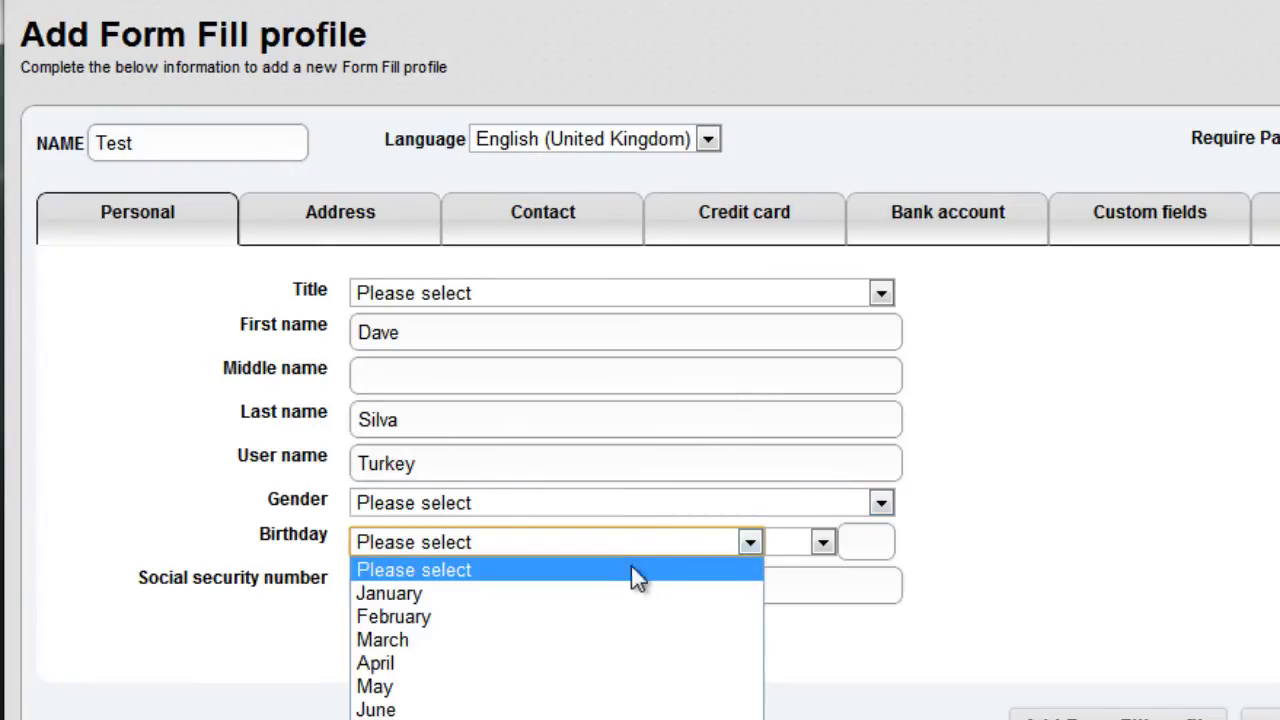
click(551, 643)
click(786, 541)
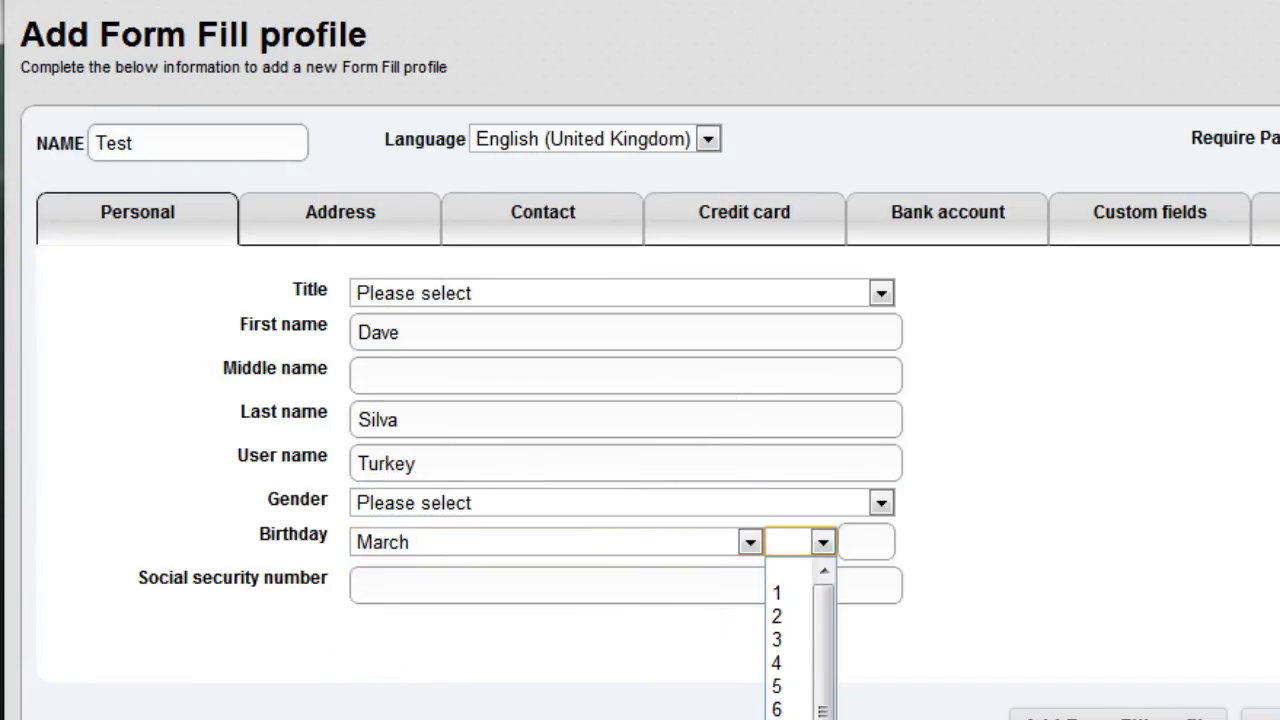
click(786, 715)
click(888, 541)
text(1901)
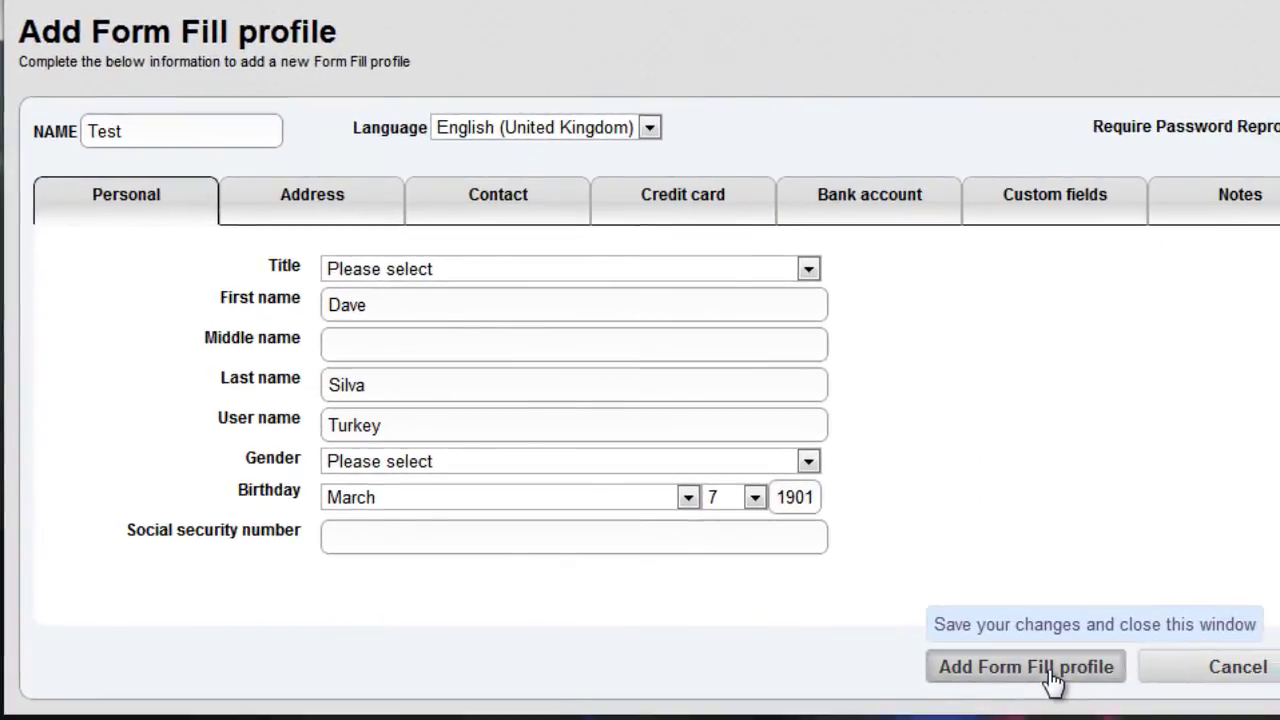
Save the Test profile and fill the Yahoo registration form with it via LastPass
click(1052, 667)
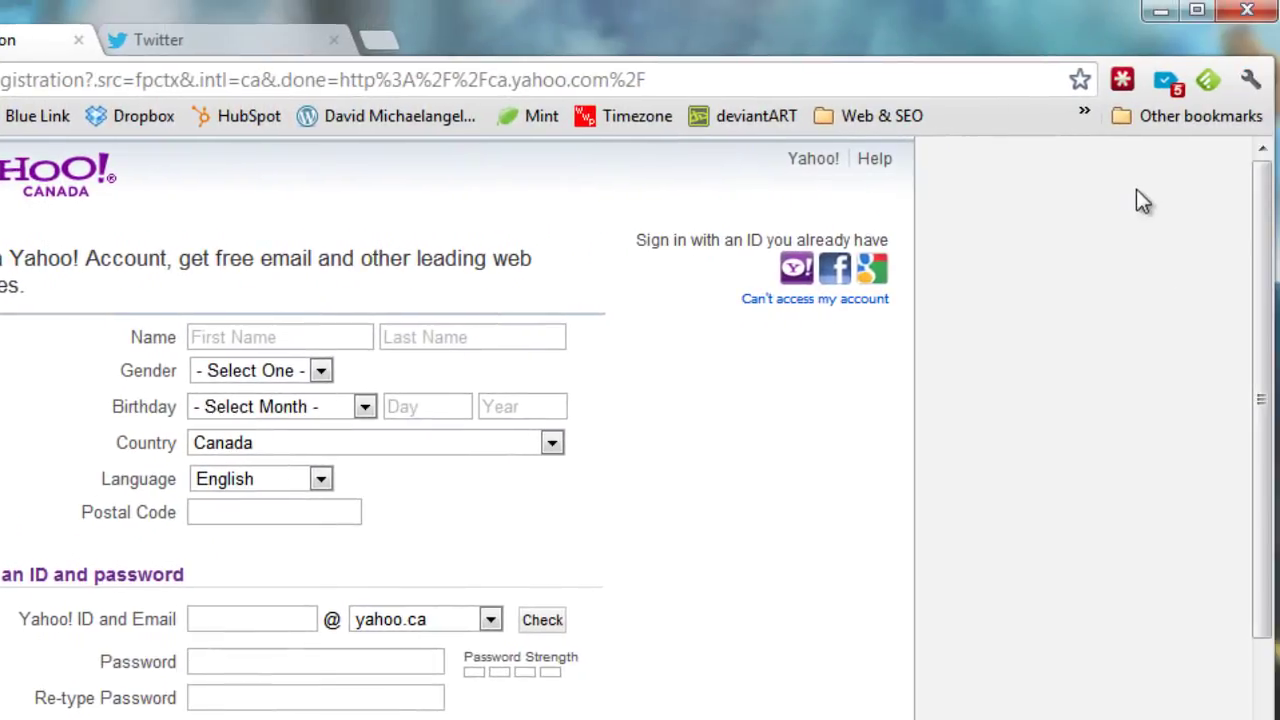
click(1122, 79)
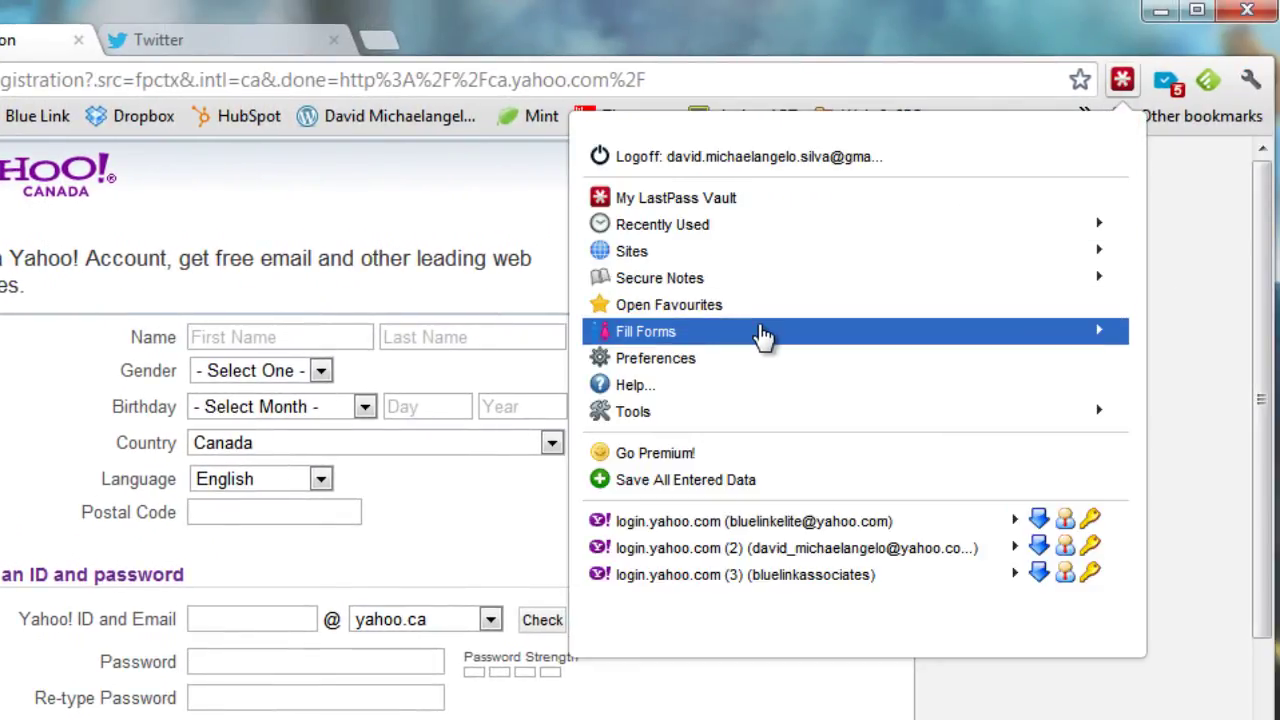
click(763, 333)
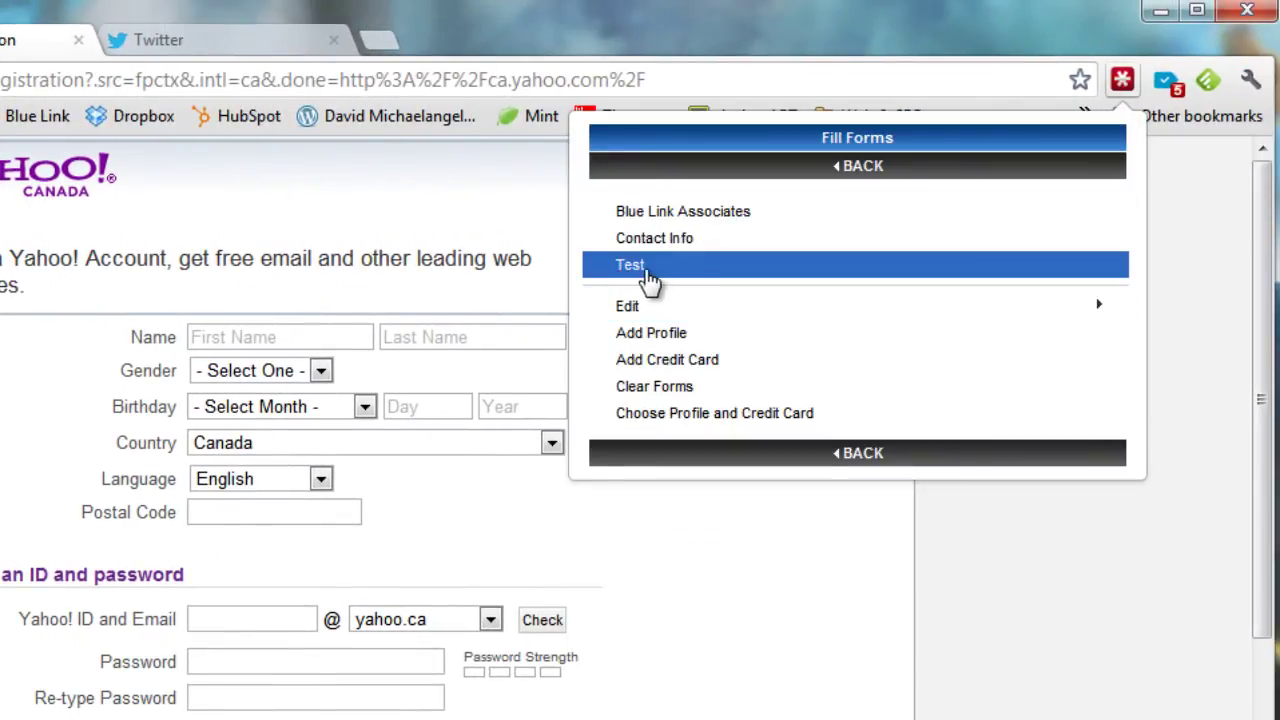
click(660, 278)
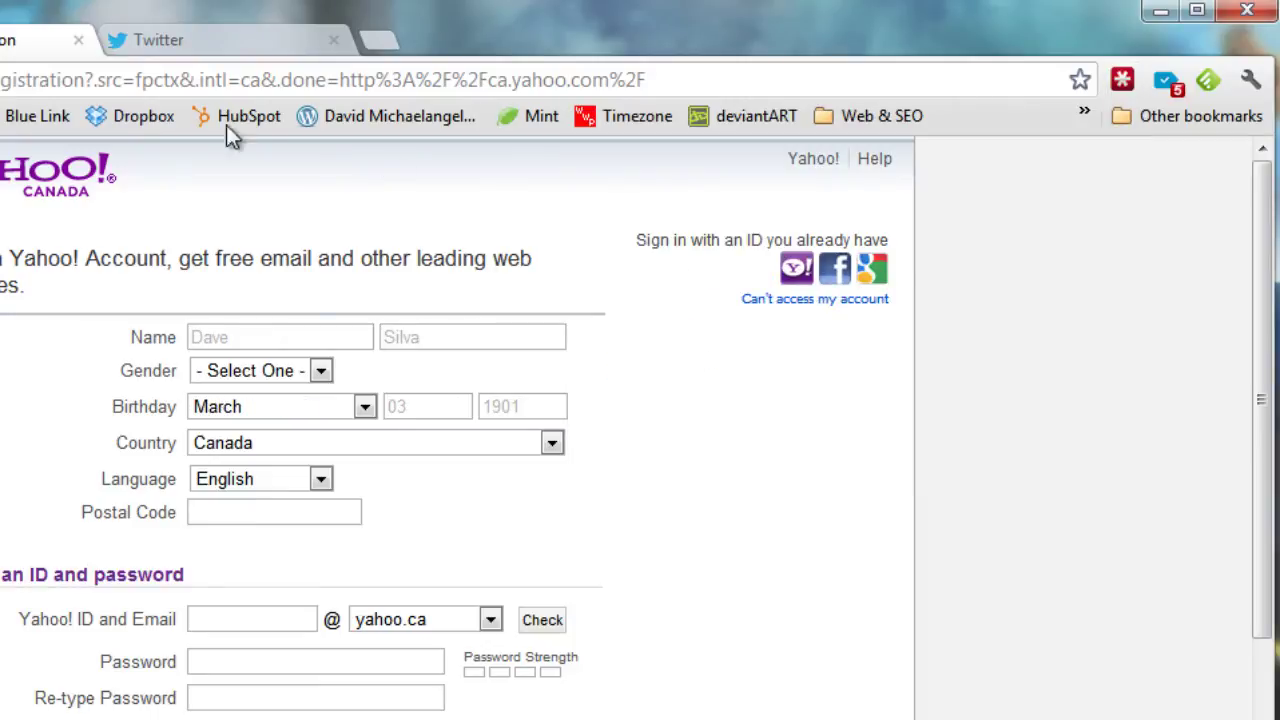
Check the auto-filled first and last name fields and review the filled form
click(258, 336)
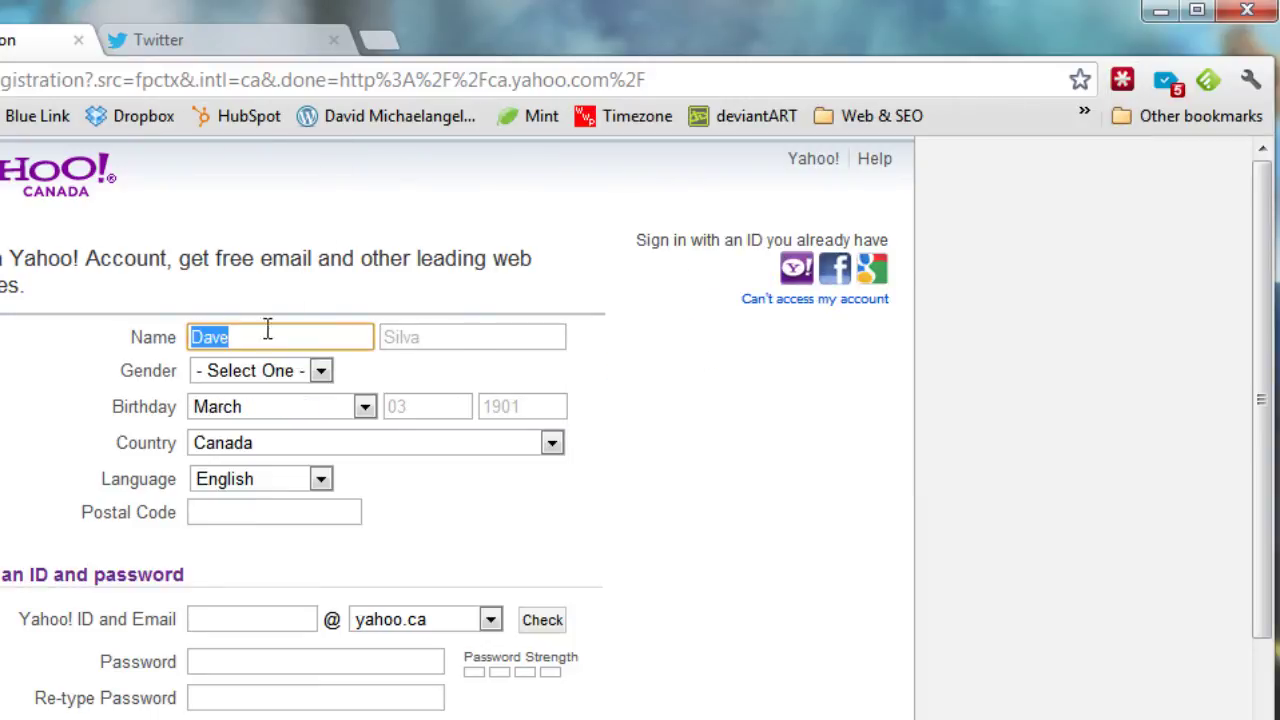
click(465, 337)
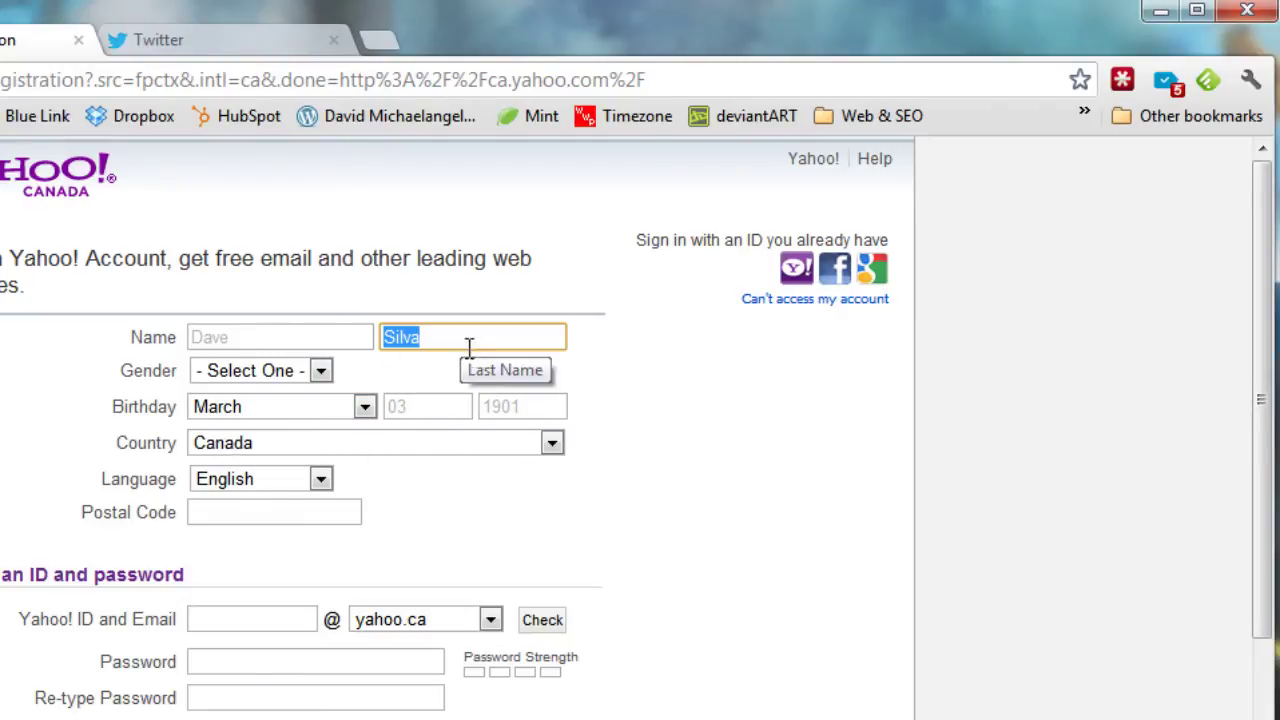
scroll(643, 393, down, 1)
scroll(221, 316, up, 1)
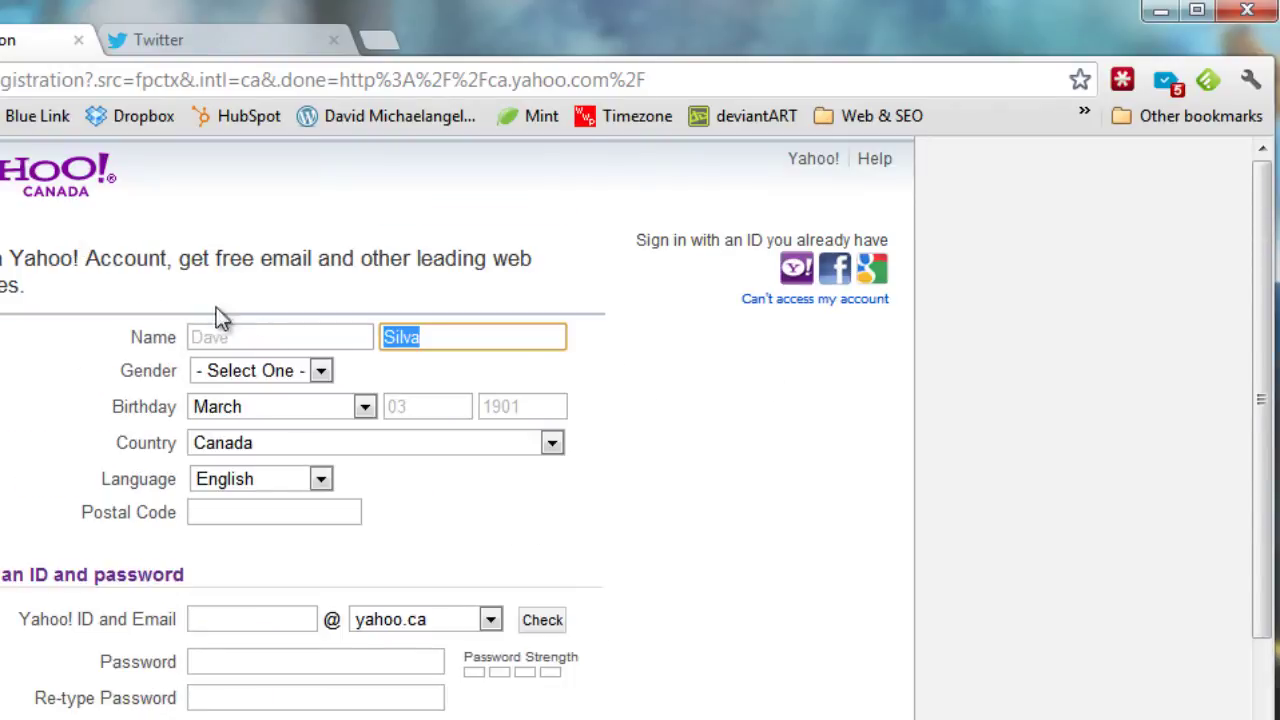
scroll(640, 460, down, 4)
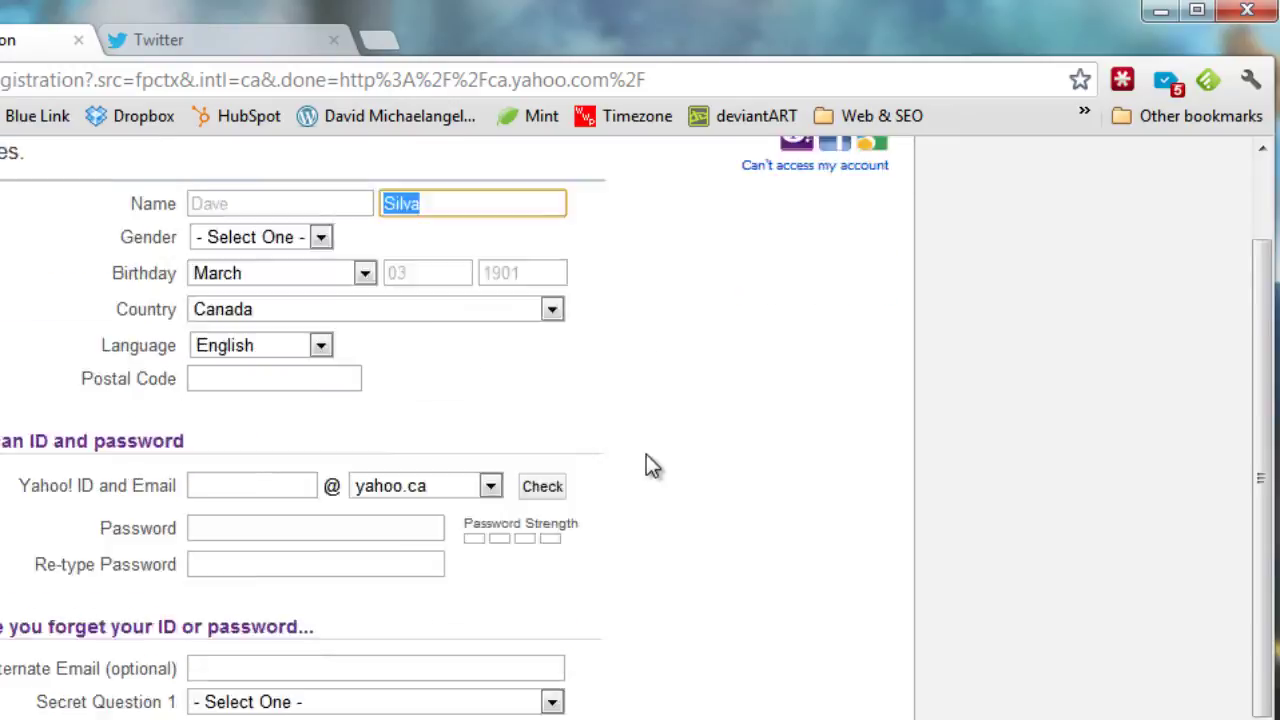
scroll(606, 530, up, 4)
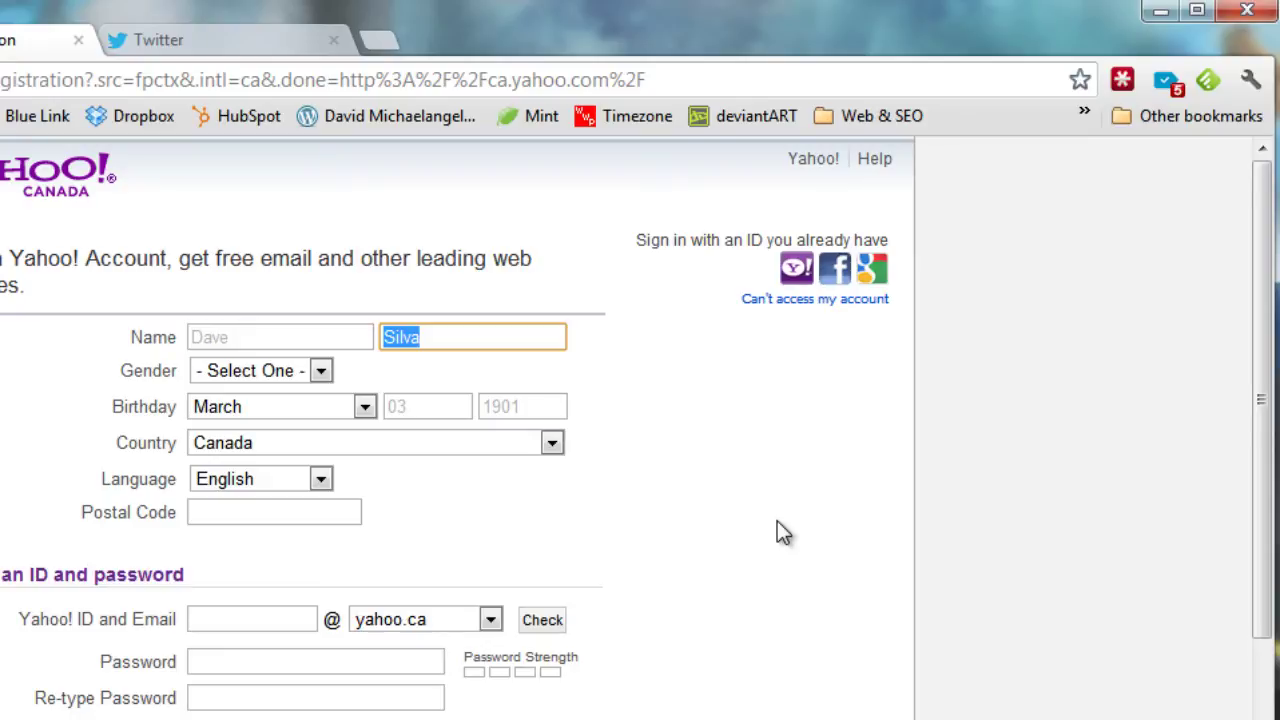
Browse LastPass's saved form-fill profiles, then go back to the main extension menu
click(1122, 82)
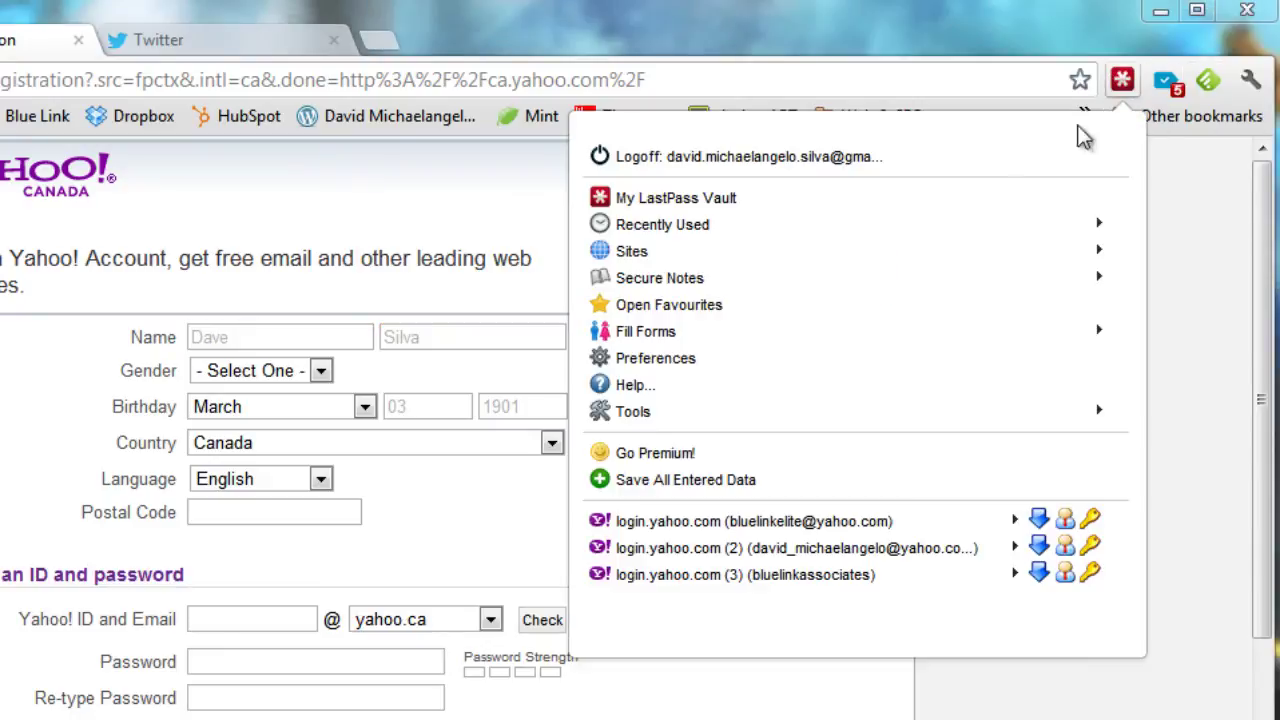
click(752, 335)
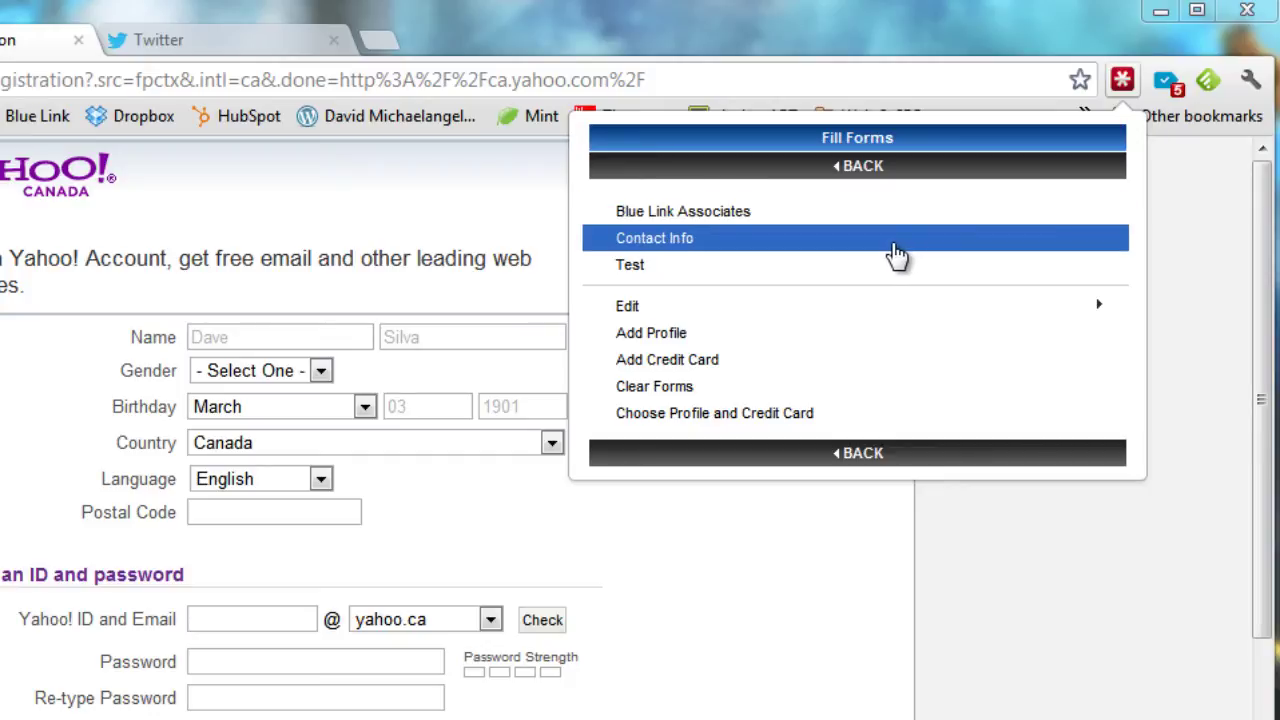
click(1123, 80)
click(1123, 80)
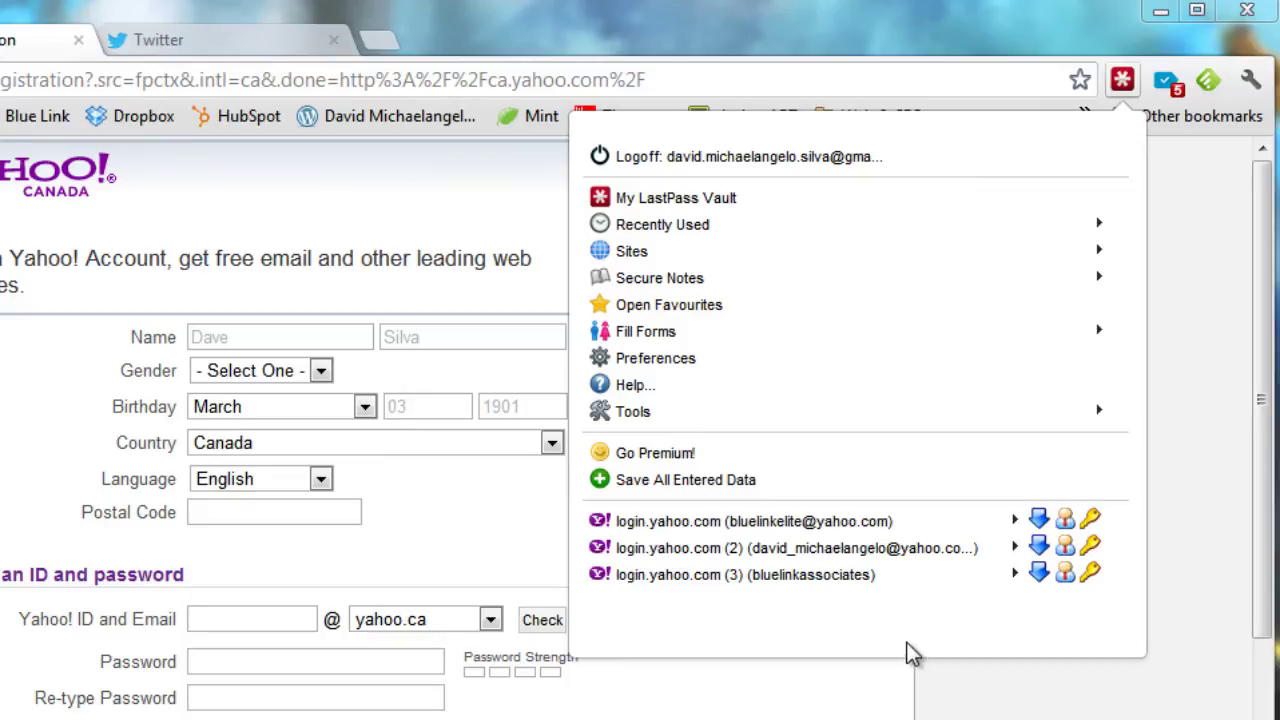
Dismiss the LastPass menu and scroll through the lastpass.com homepage tab
click(930, 666)
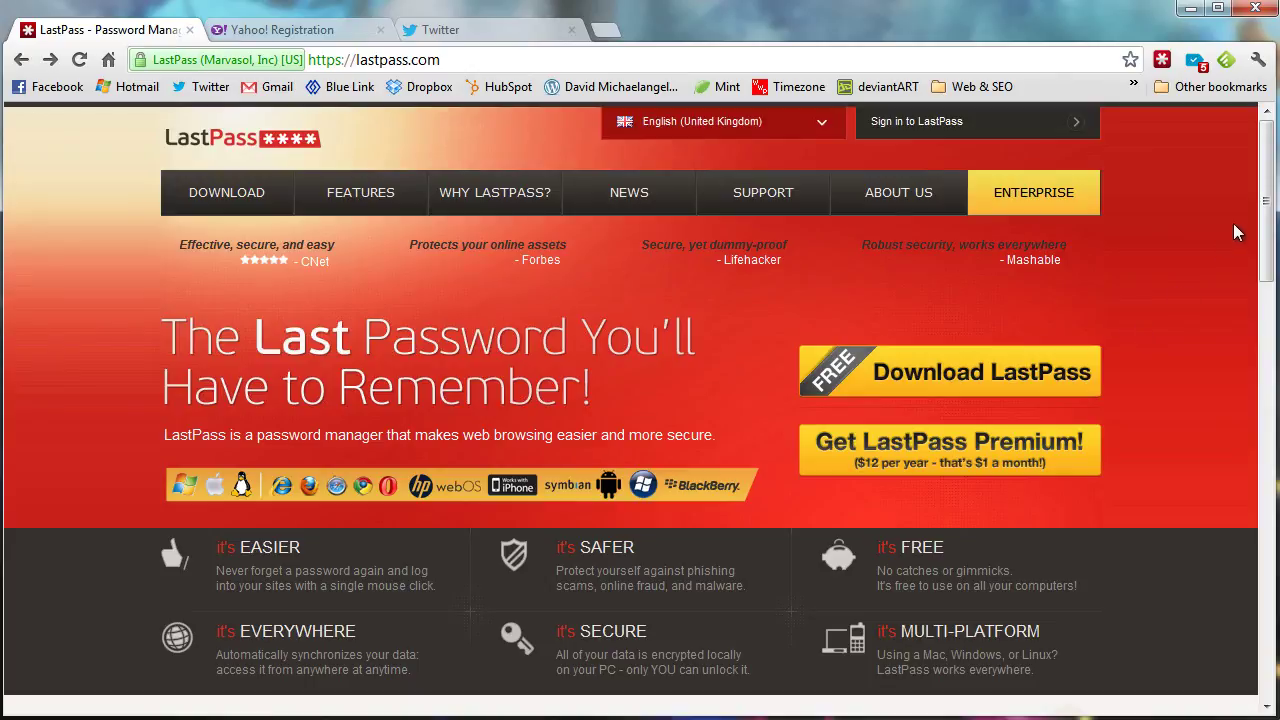
mouse_move(1266, 165)
mouse_down()
mouse_move(1266, 188)
mouse_move(1268, 163)
mouse_up()
scroll(1236, 206, down, 1)
scroll(1240, 206, up, 1)
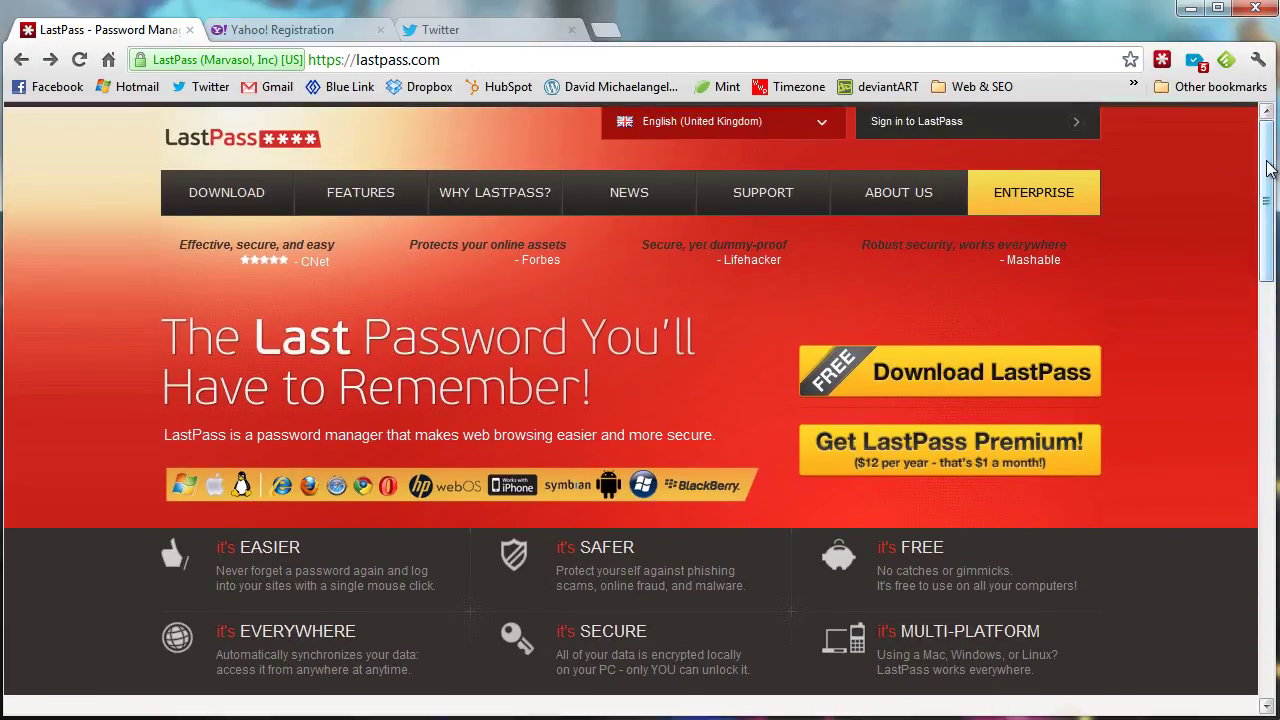
scroll(1260, 178, down, 1)
scroll(1250, 170, up, 1)
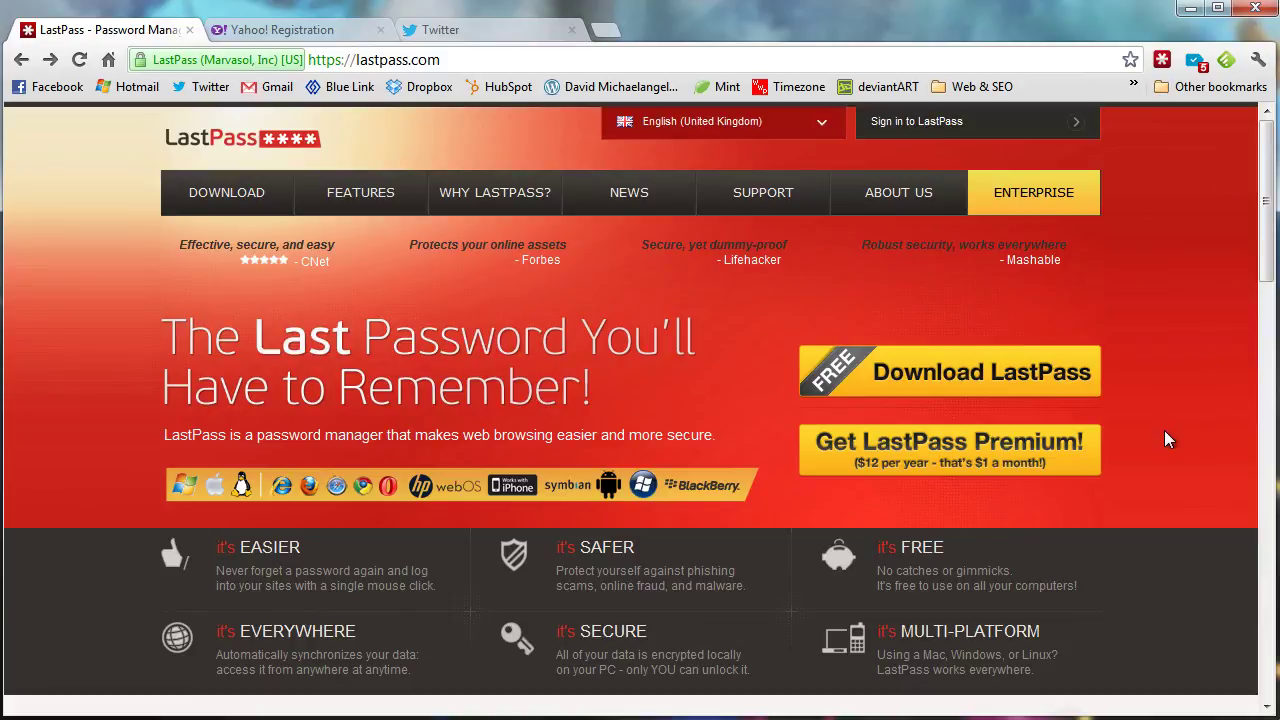